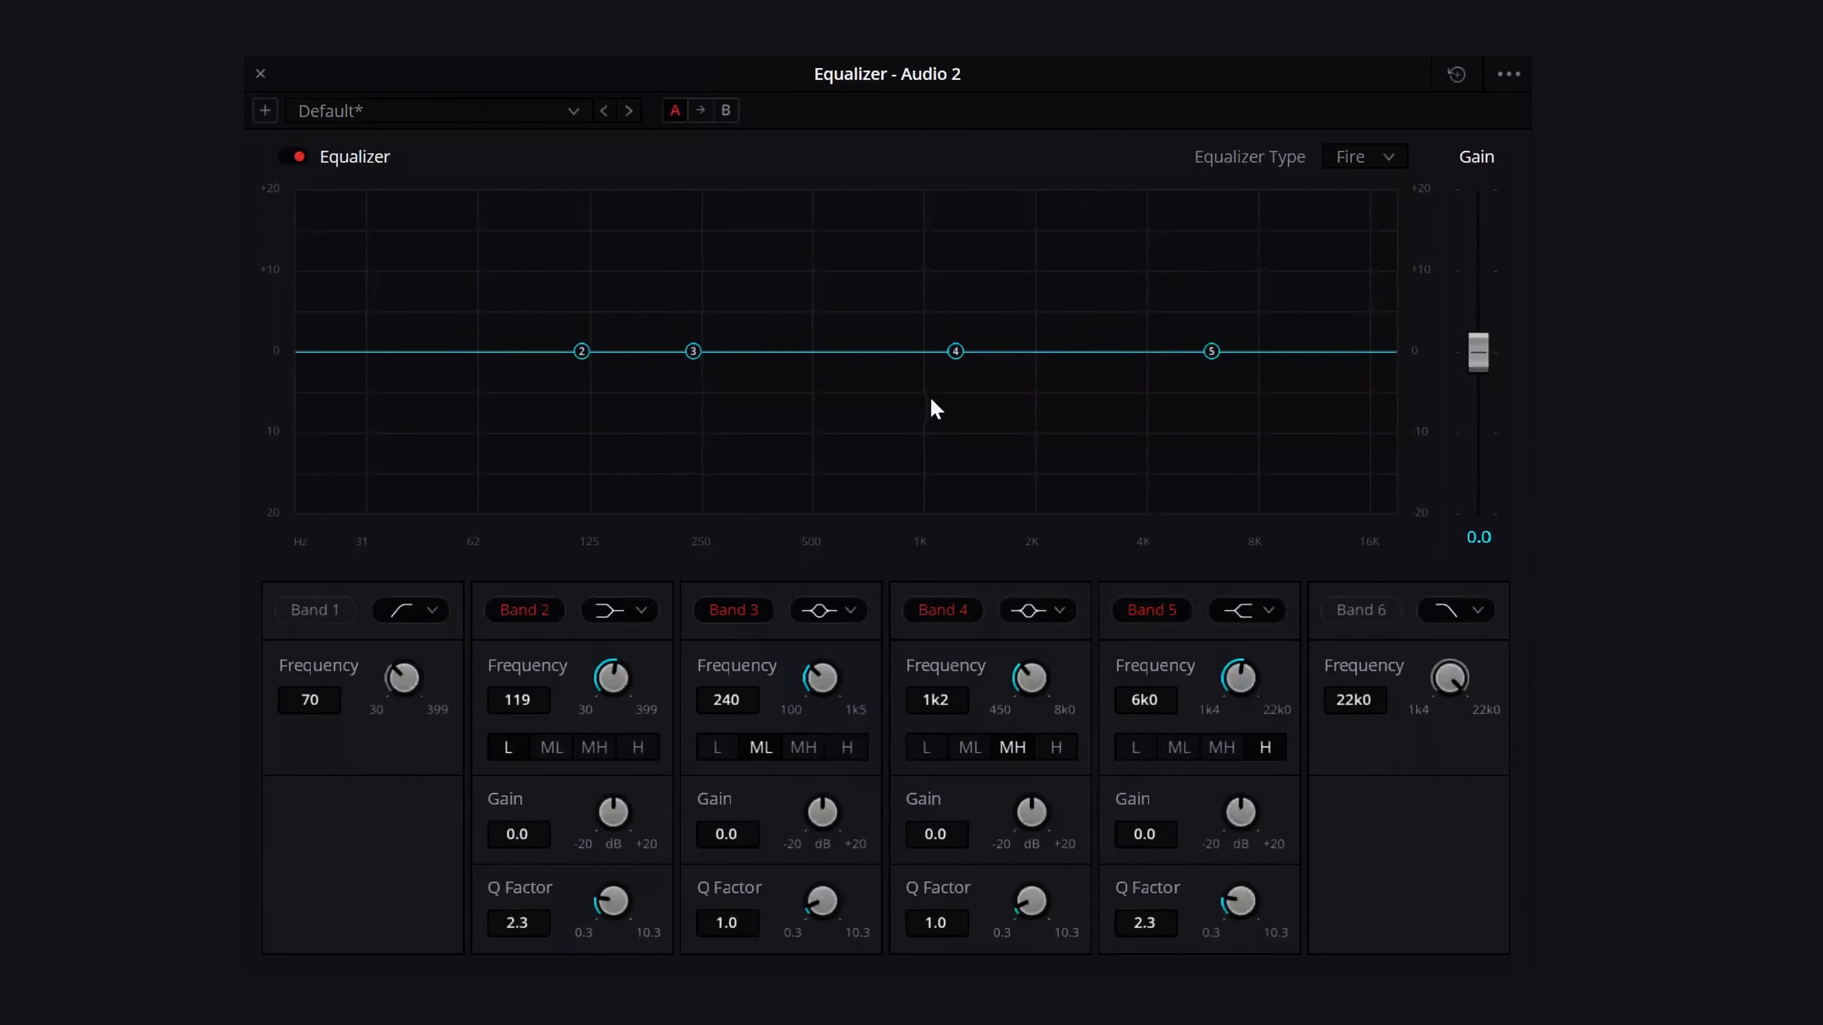
# Try lowering band 4 and moving band 5 to a higher frequency in the Audio 2 equalizer curve
pyautogui.moveTo(956, 353); pyautogui.dragTo(956, 404)
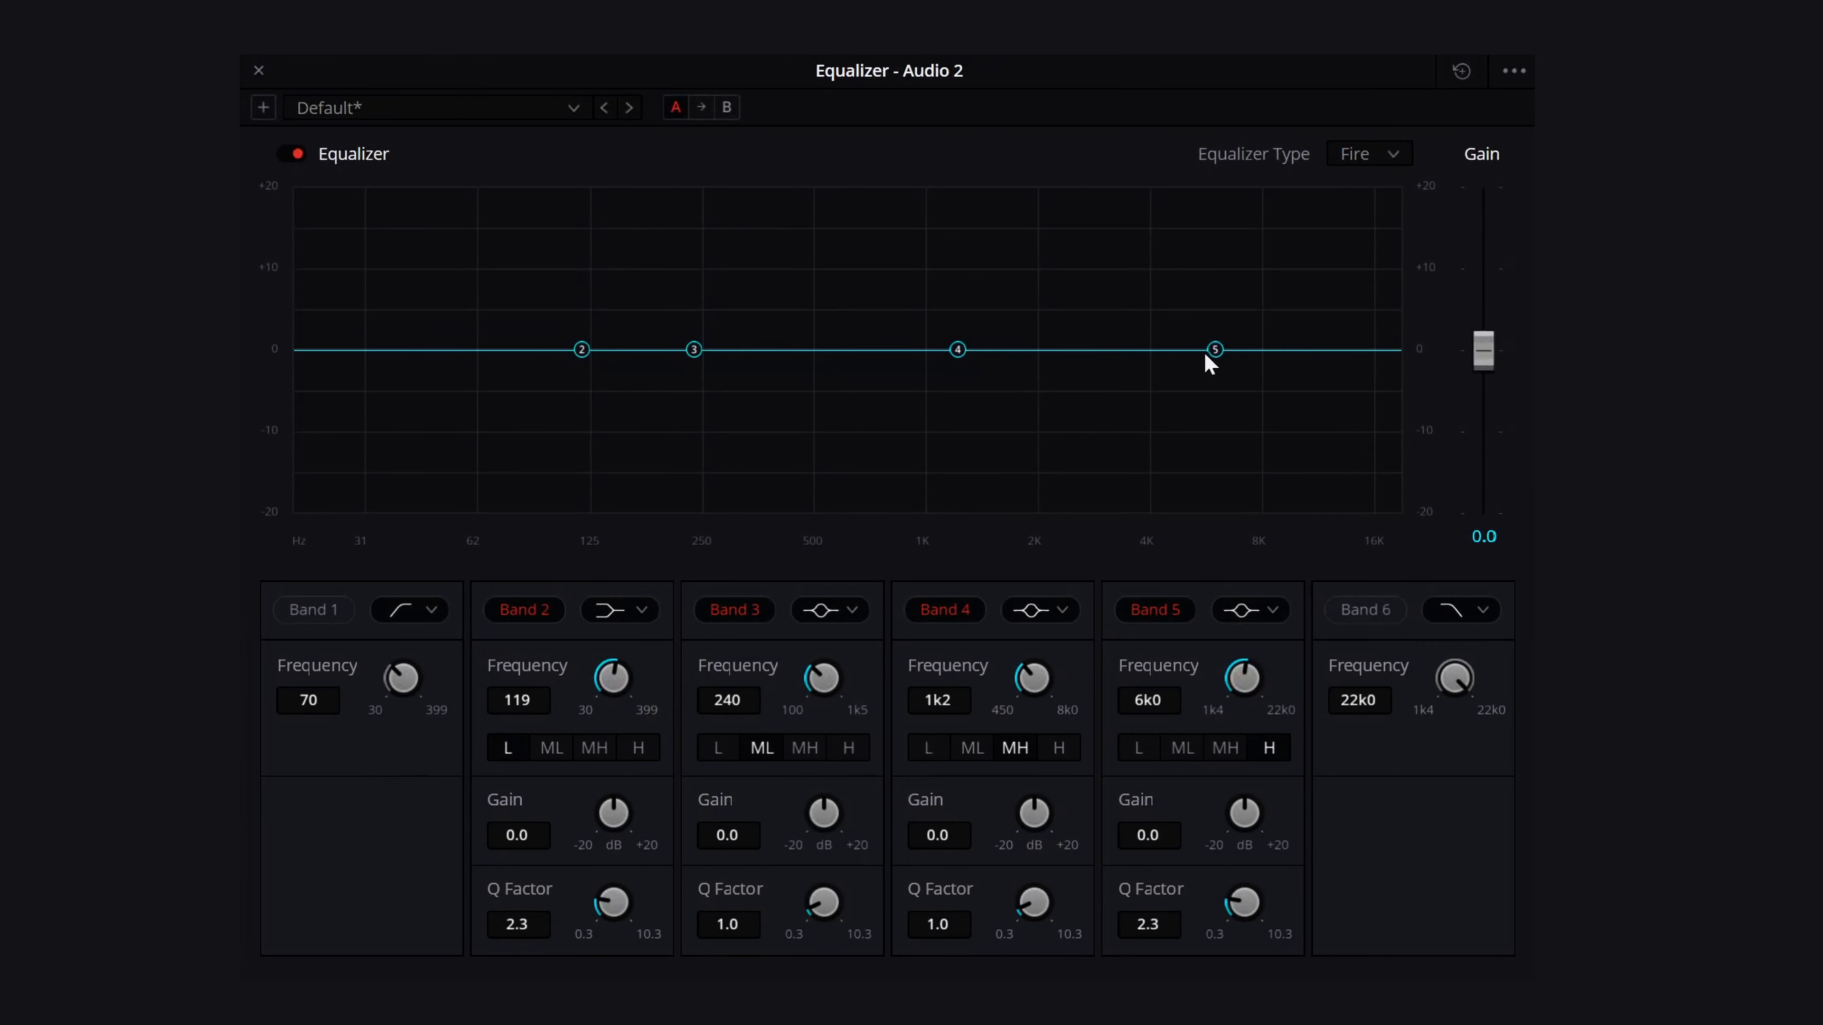
pyautogui.moveTo(1211, 352); pyautogui.dragTo(1284, 358)
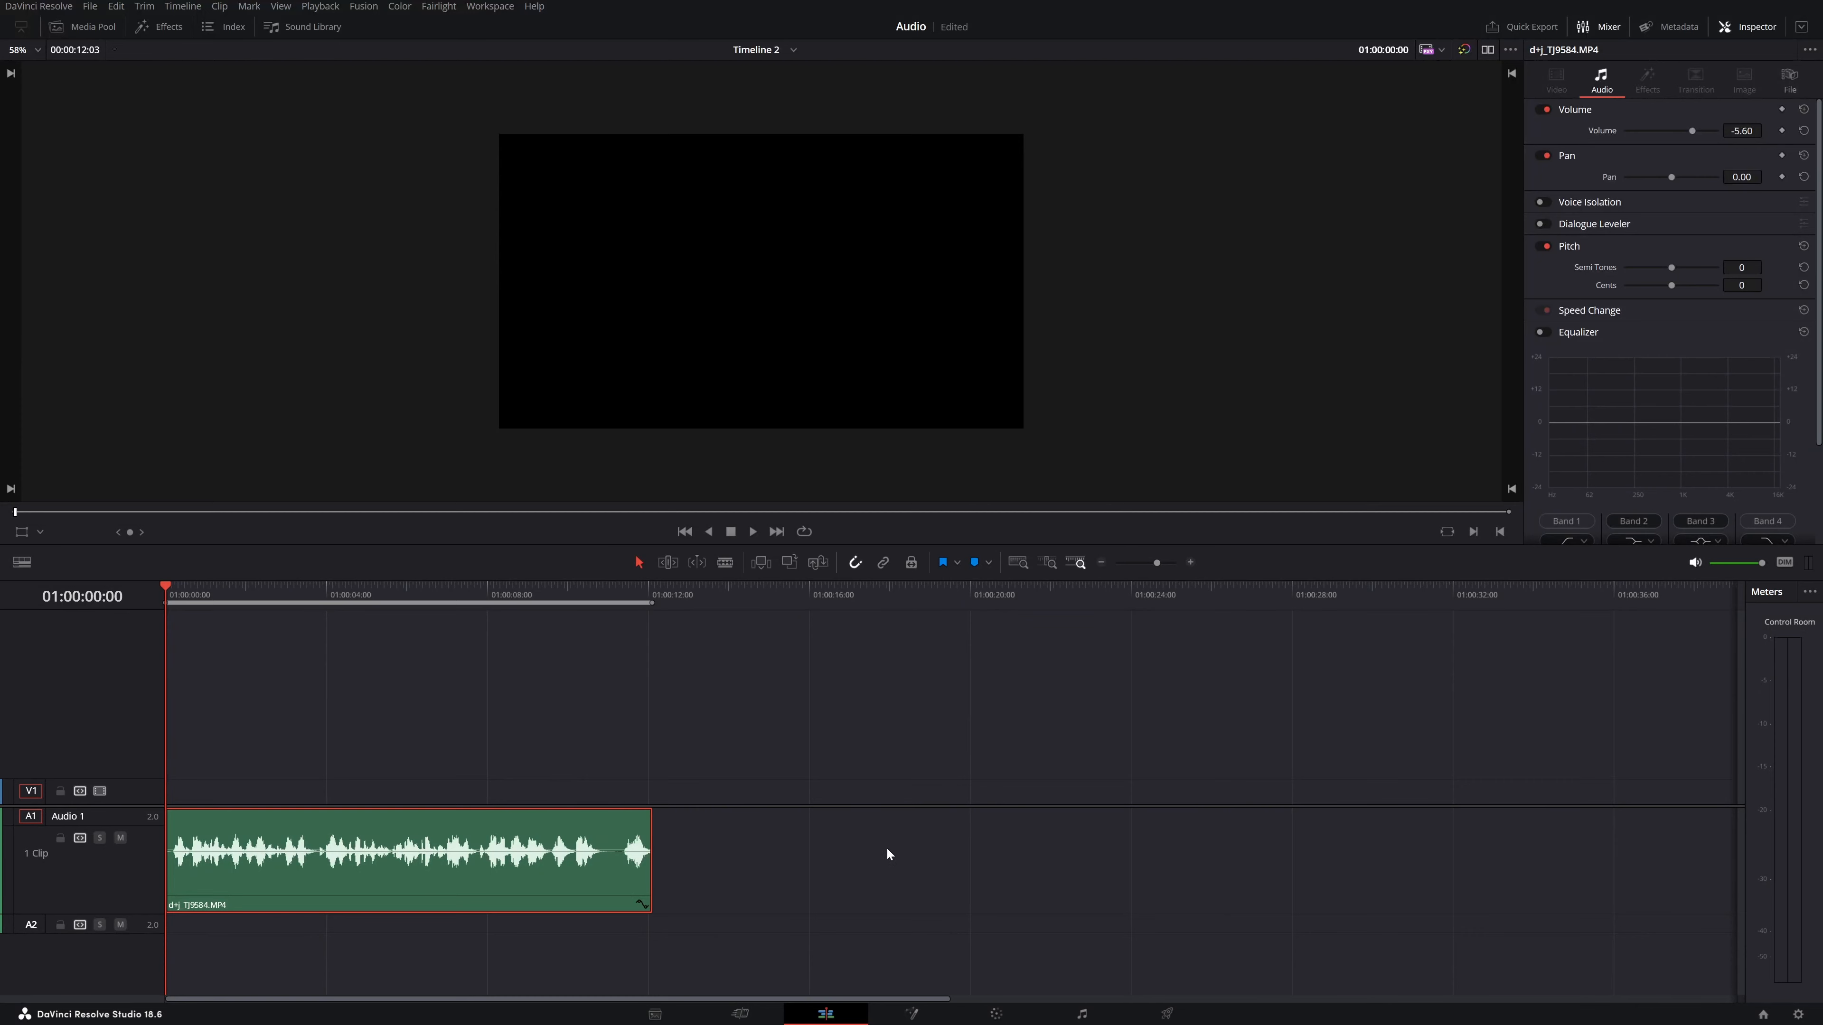
# Switch to the Fairlight page and display the Mixer
pyautogui.click(1102, 1018)
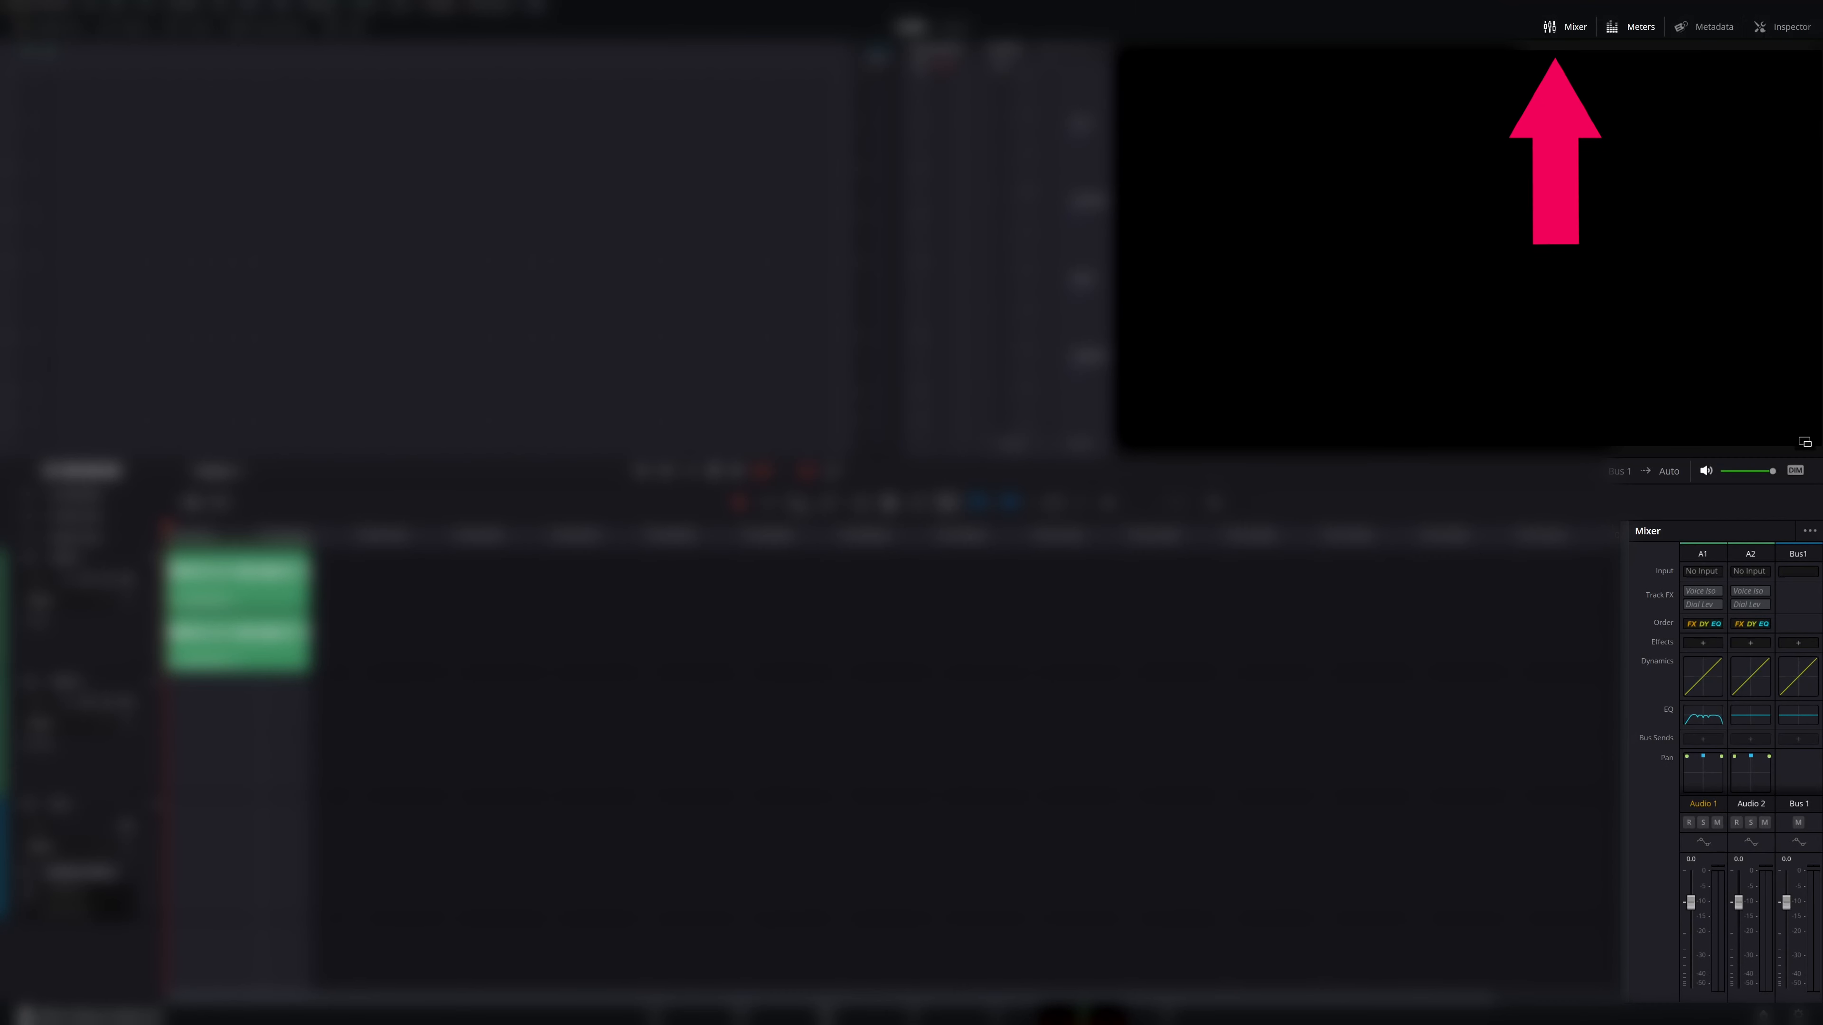
pyautogui.click(1551, 27)
pyautogui.click(1551, 27)
pyautogui.click(1551, 27)
pyautogui.click(1551, 27)
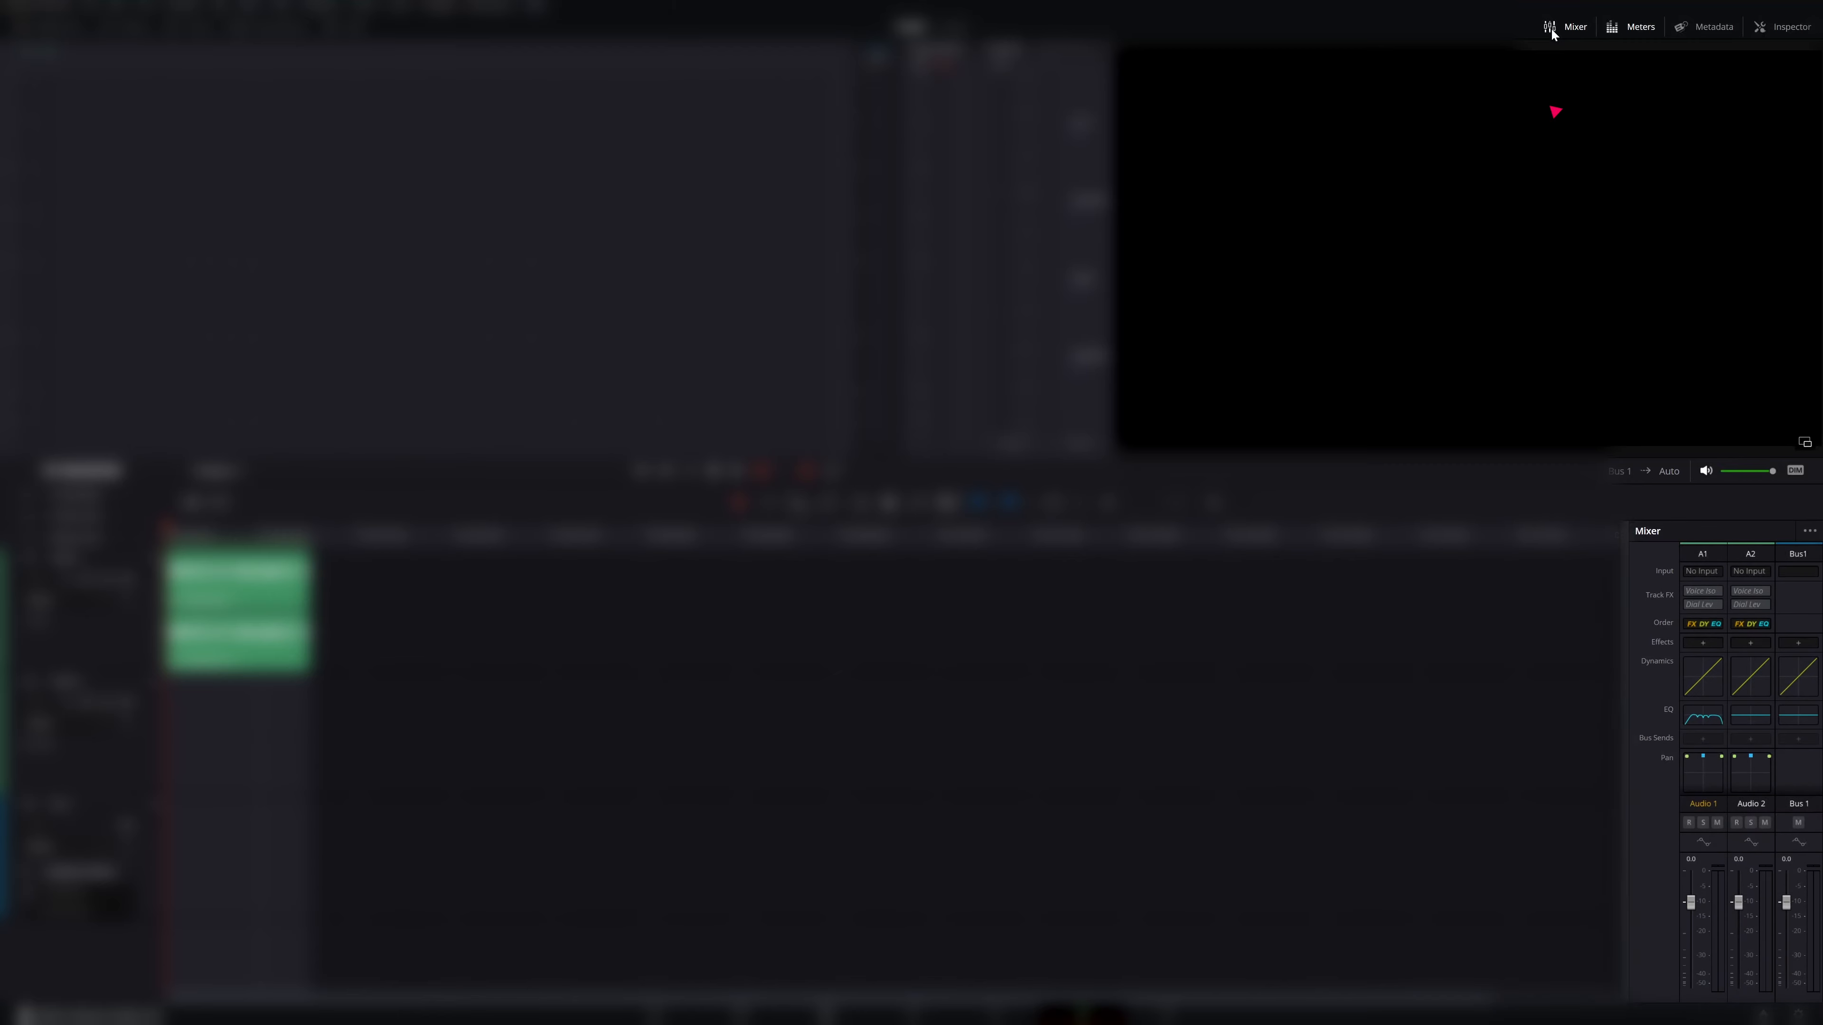
# Select the Audio 1 track in the Mixer and open its equalizer
pyautogui.click(1709, 552)
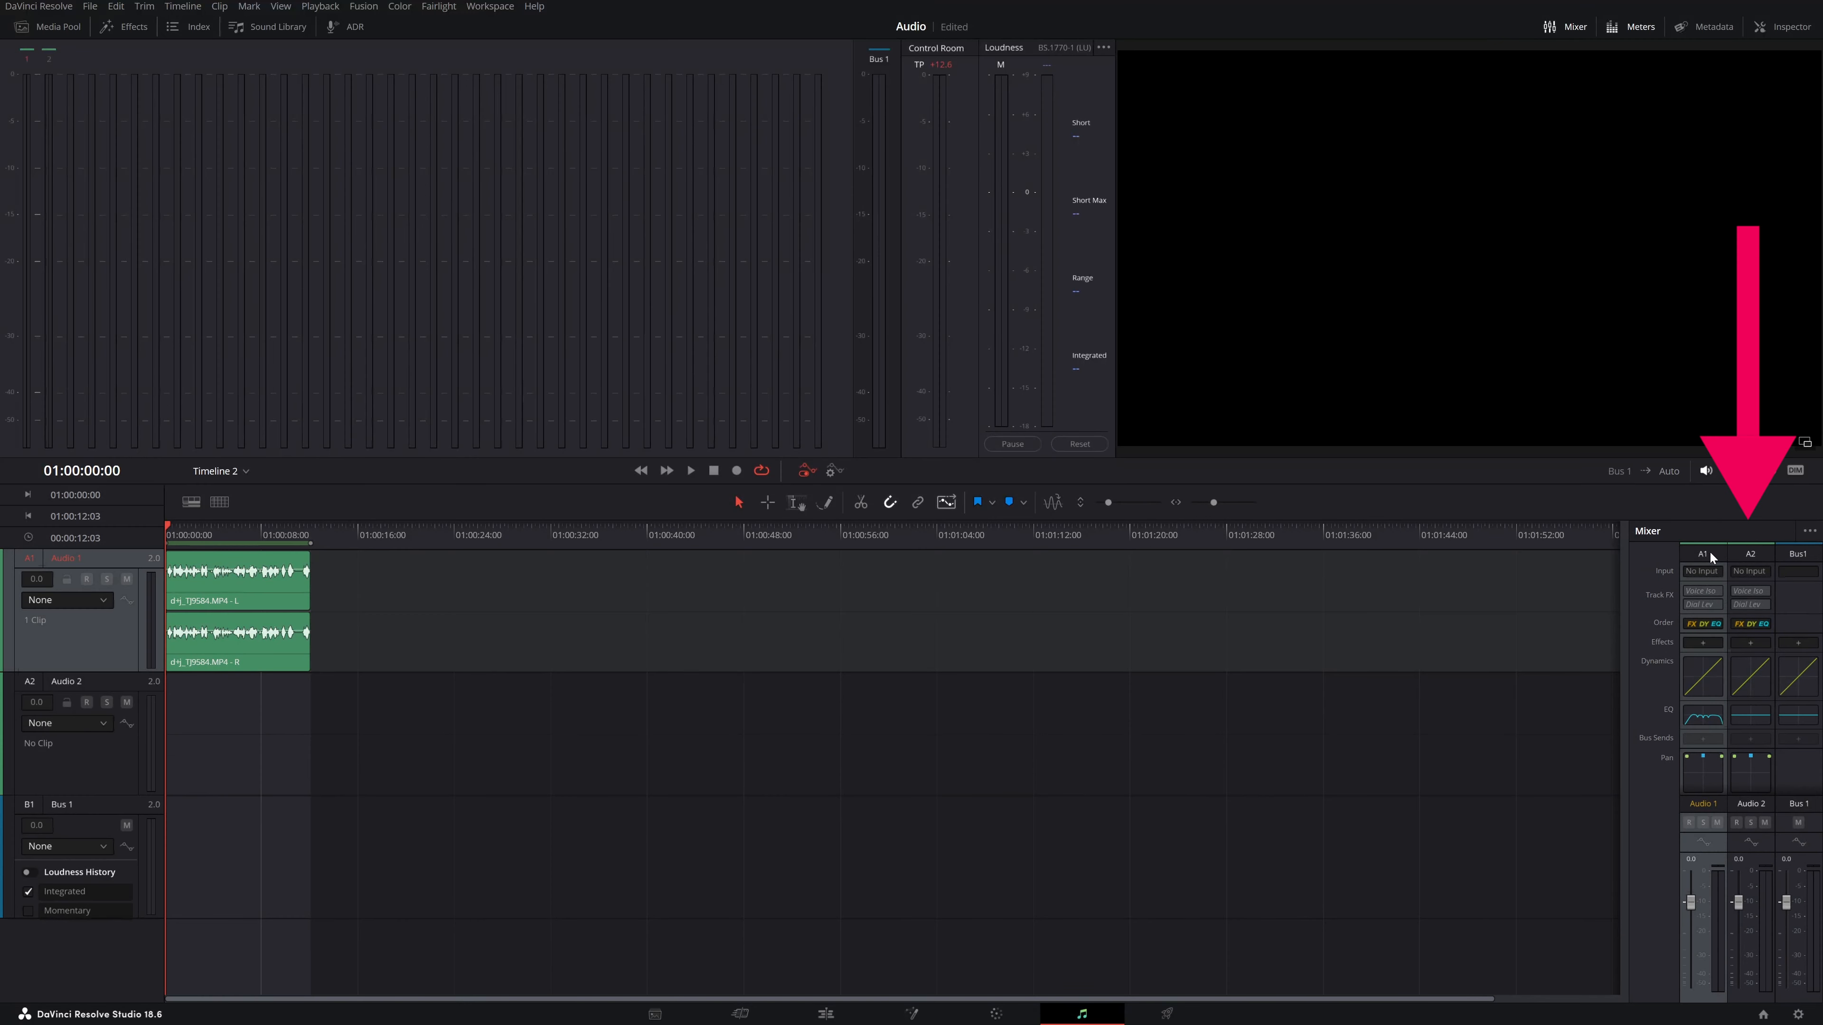
pyautogui.click(1758, 553)
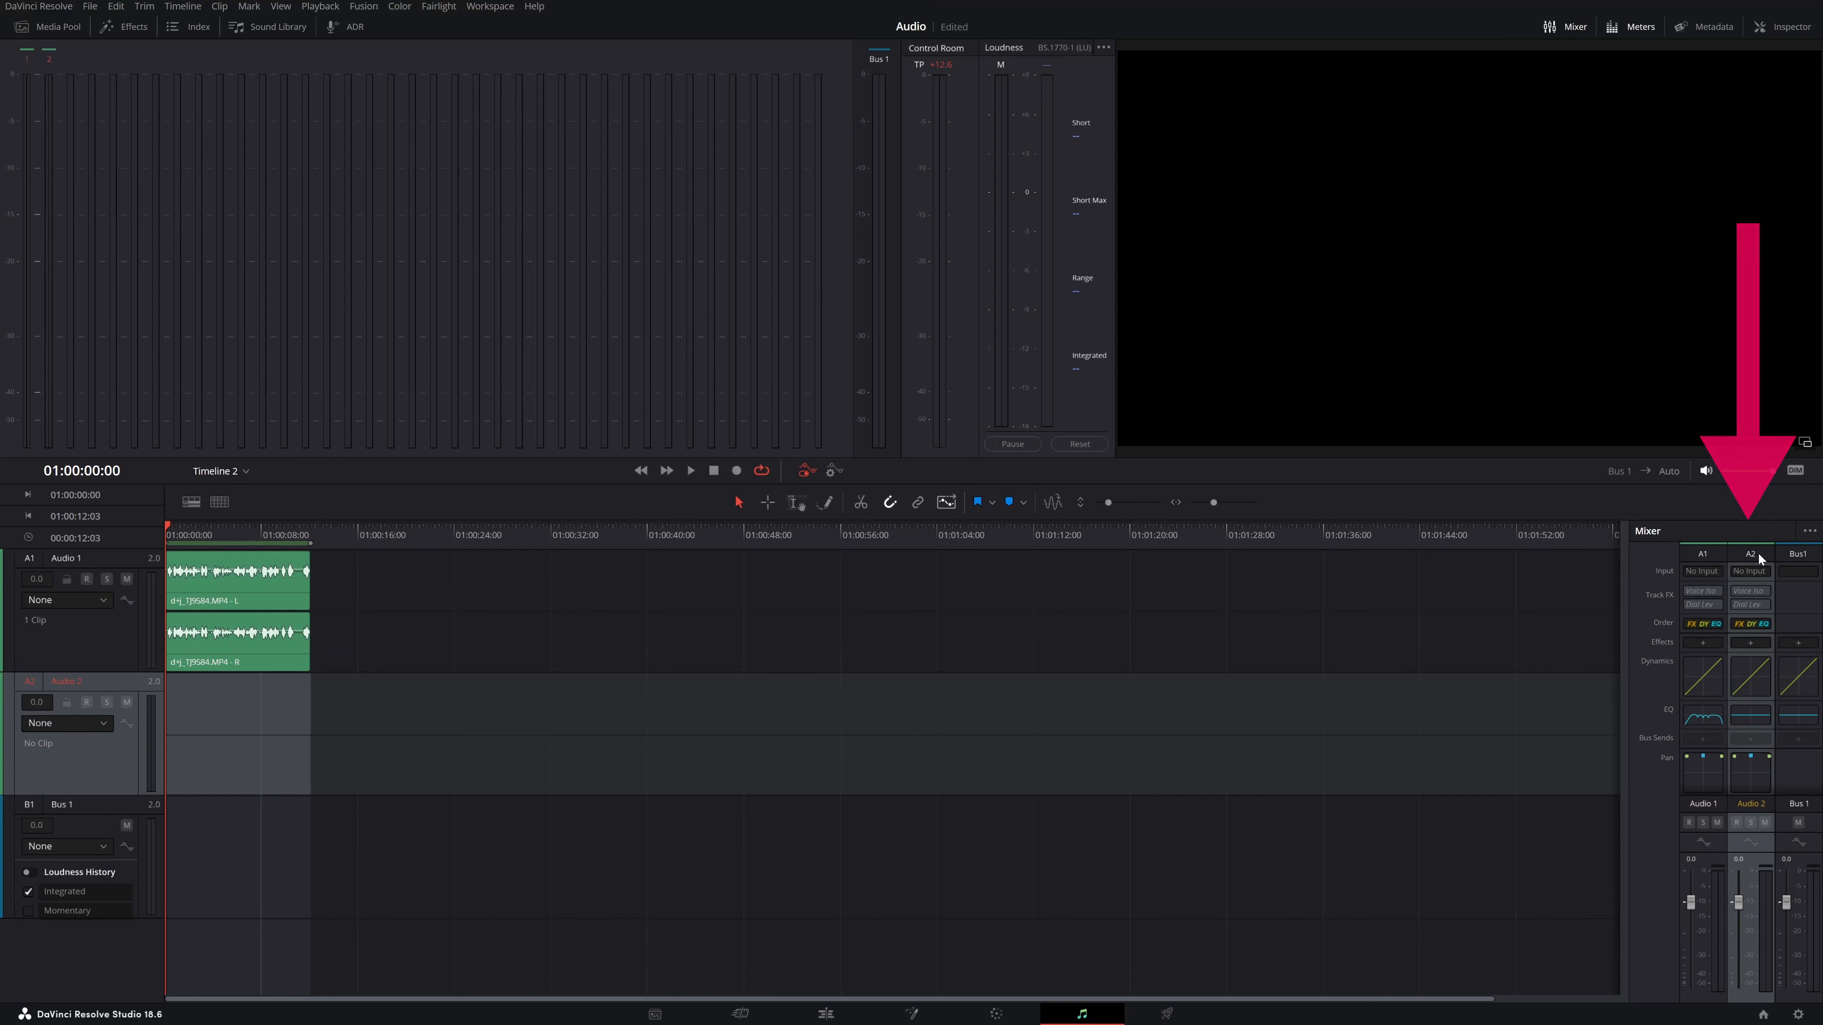
pyautogui.click(1706, 556)
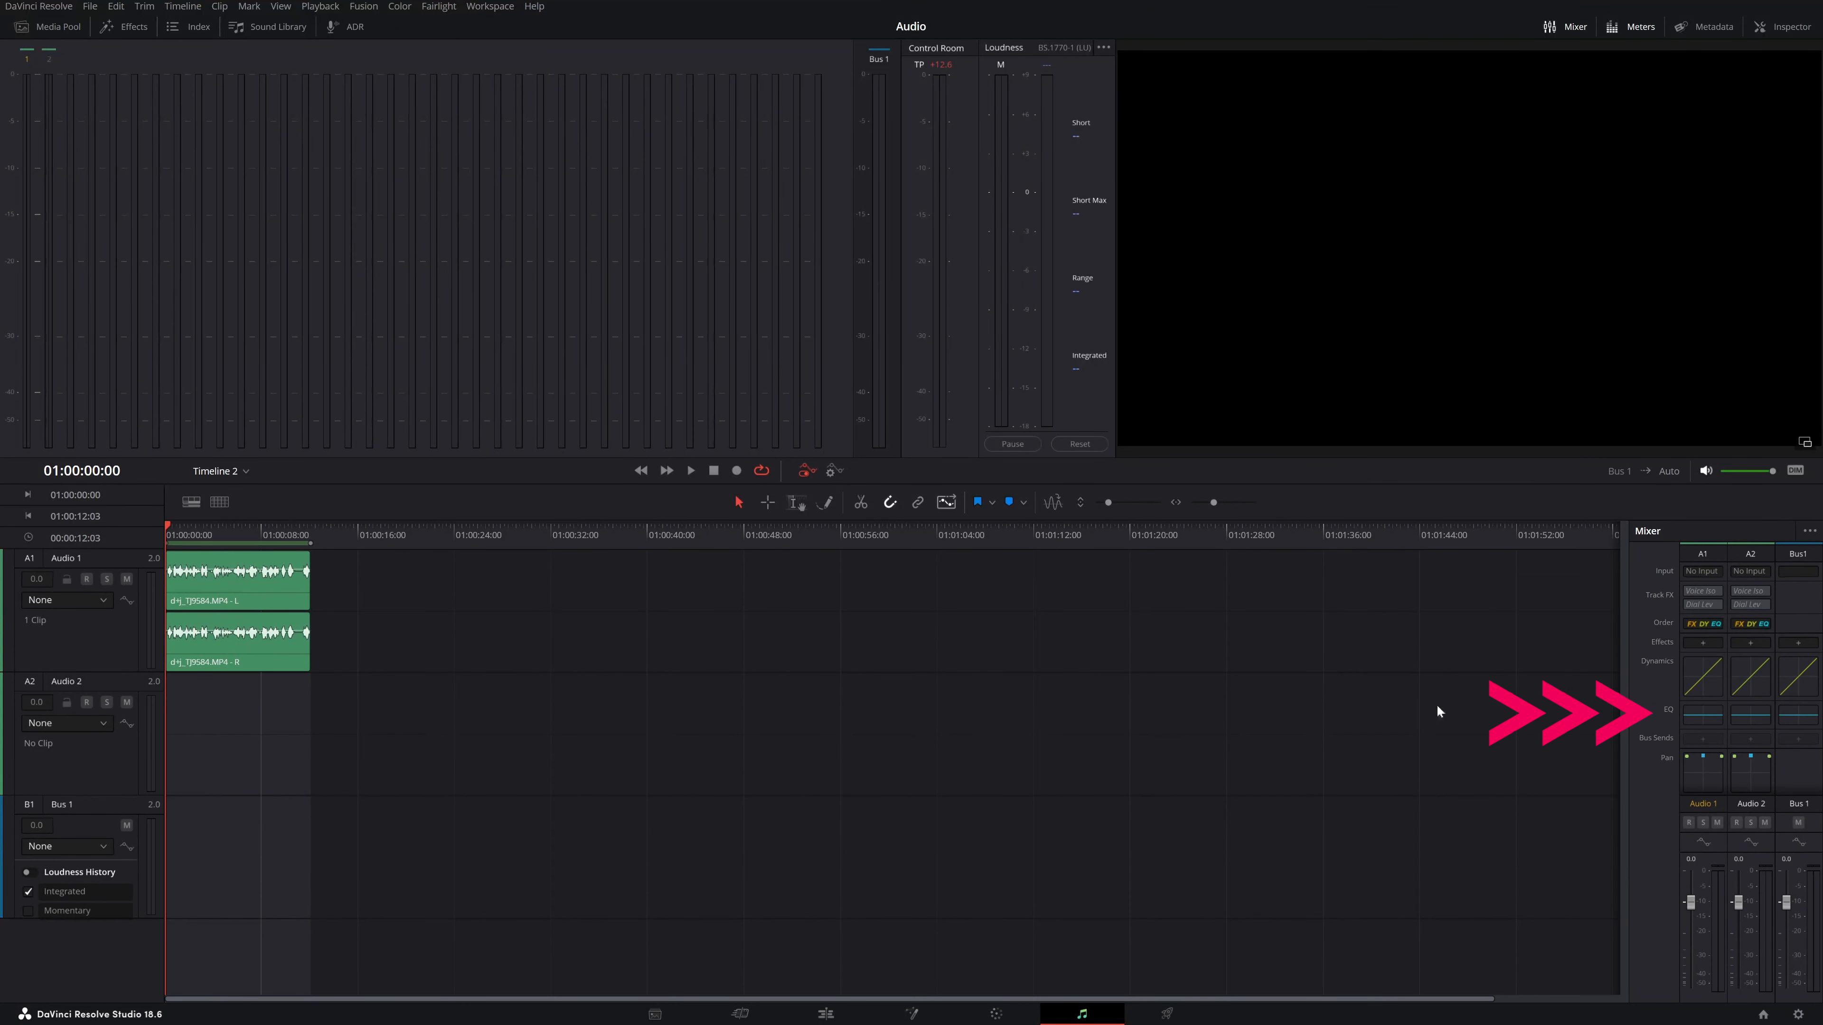
pyautogui.doubleClick(1701, 716)
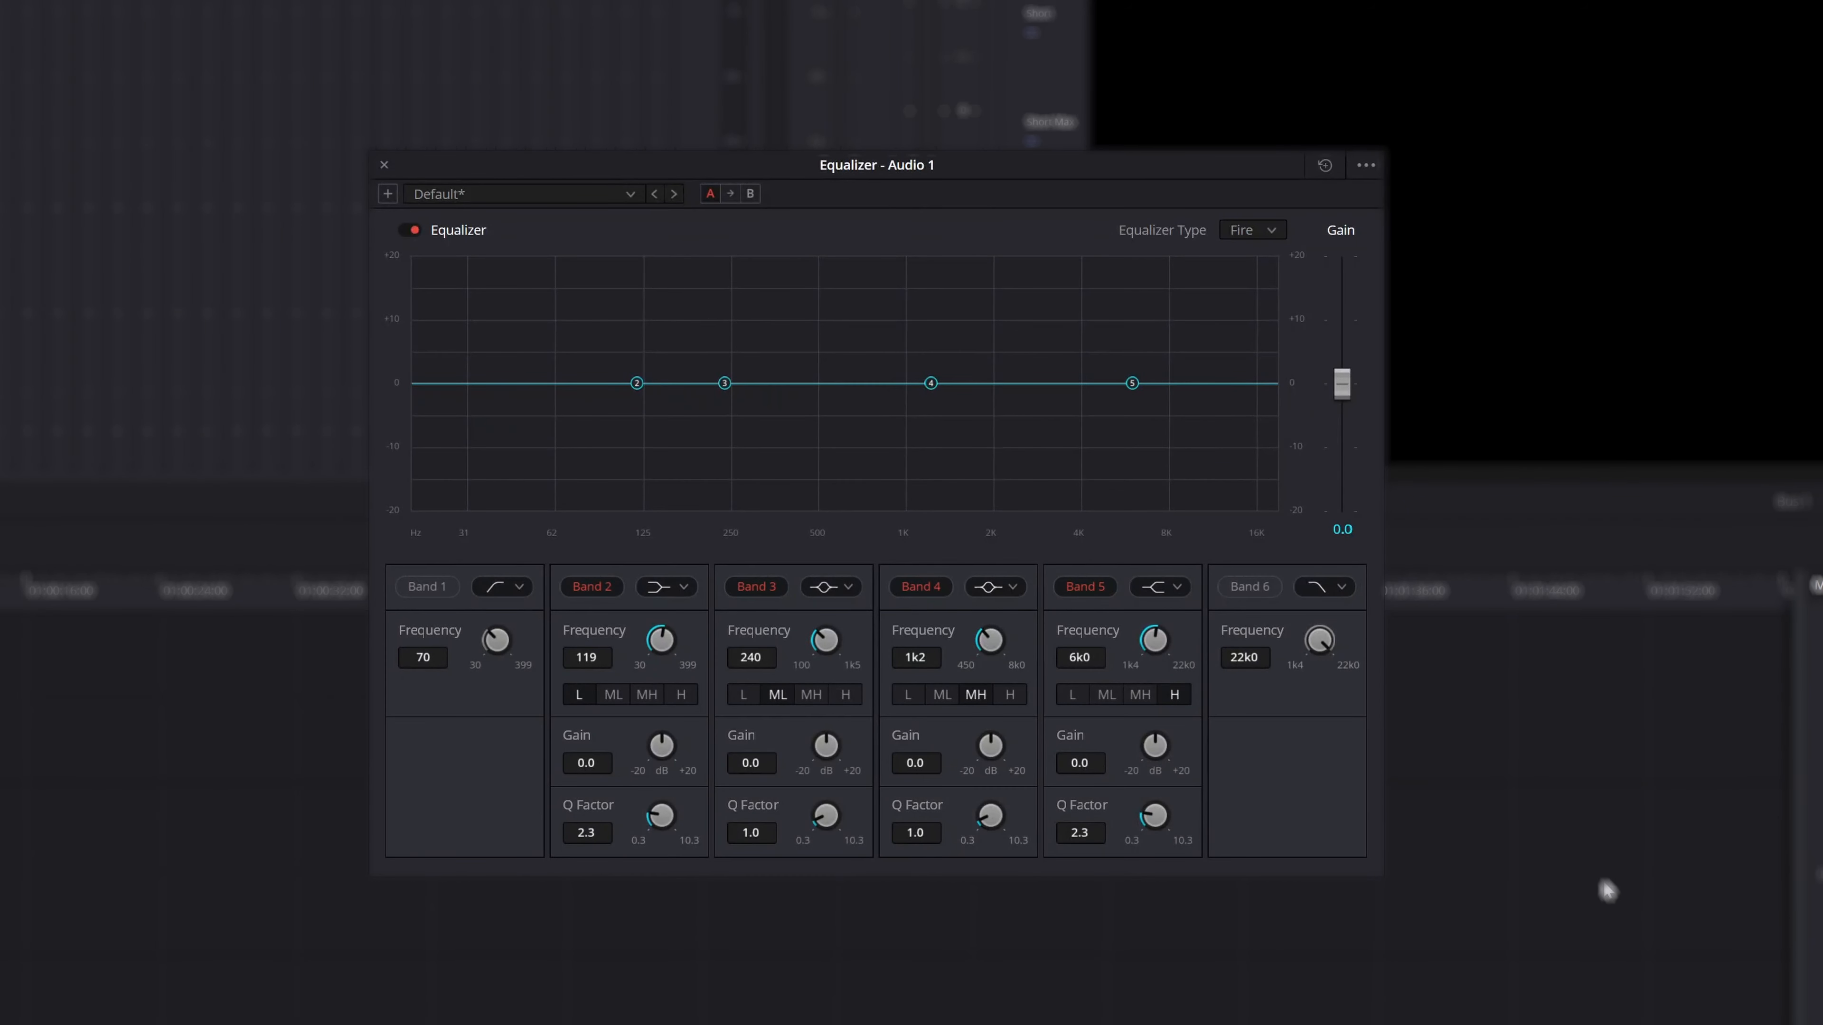
pyautogui.click(571, 195)
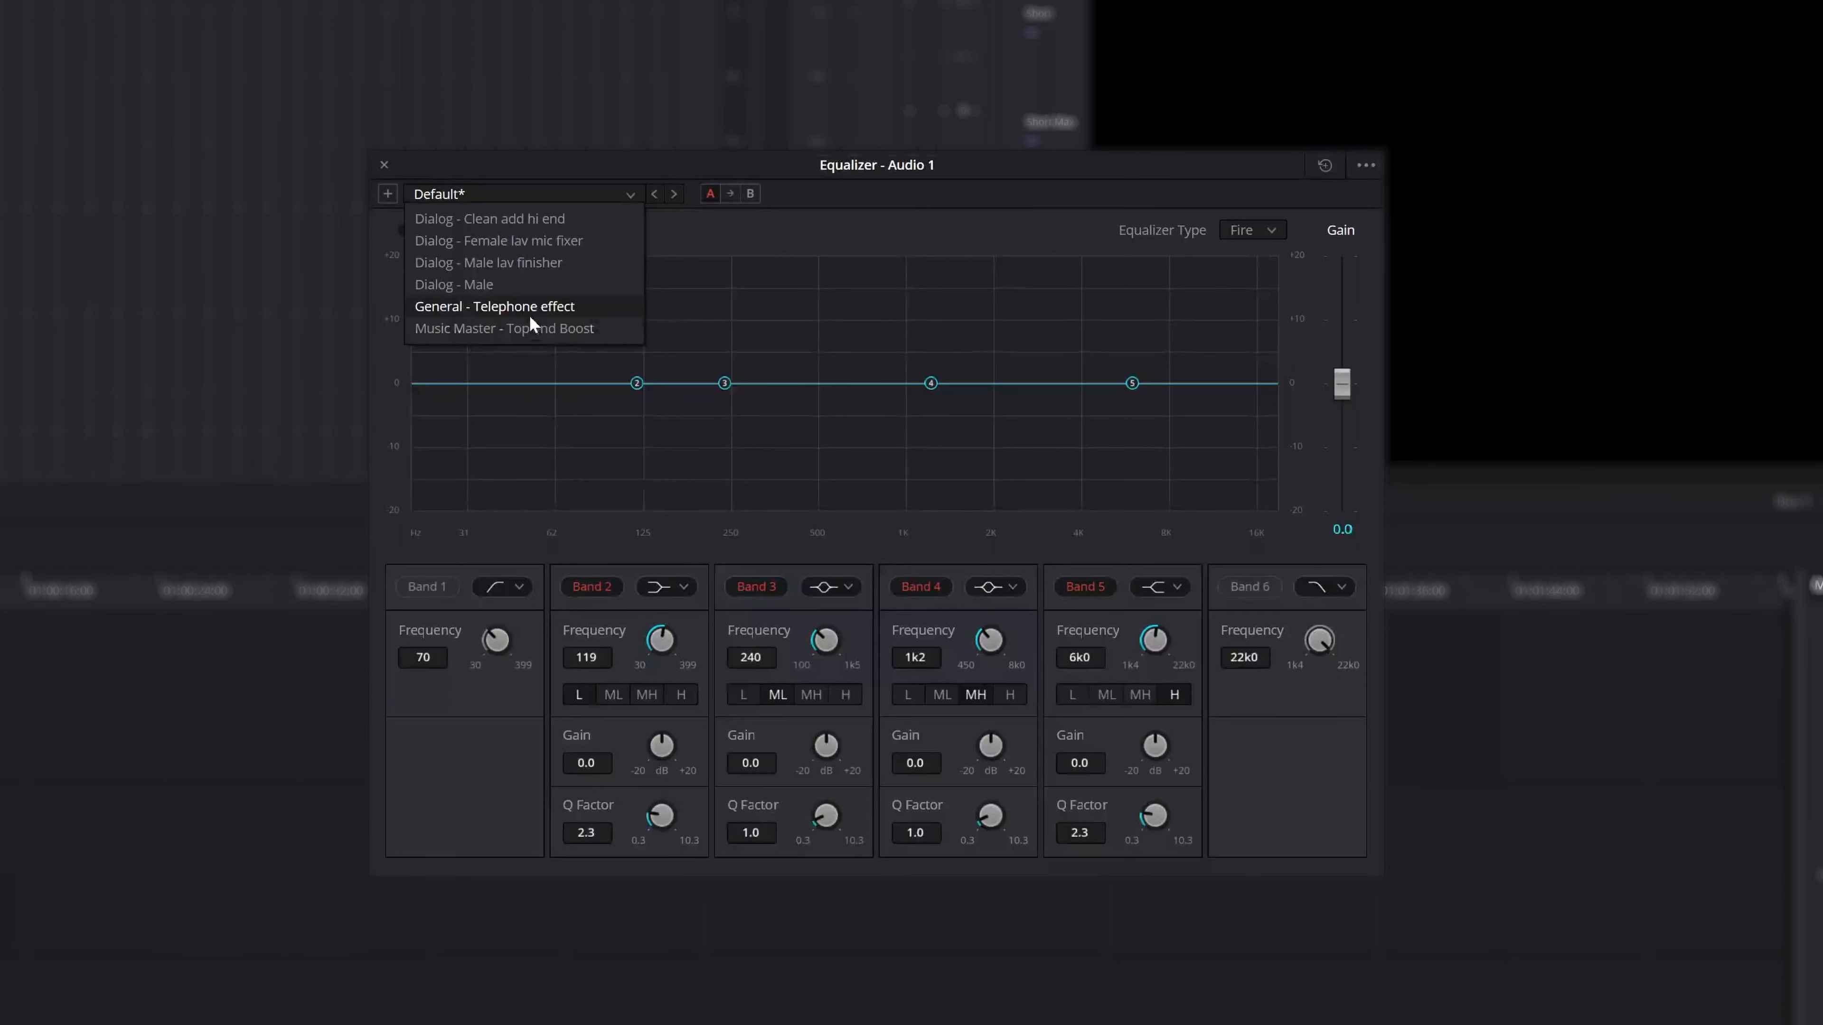
pyautogui.click(479, 532)
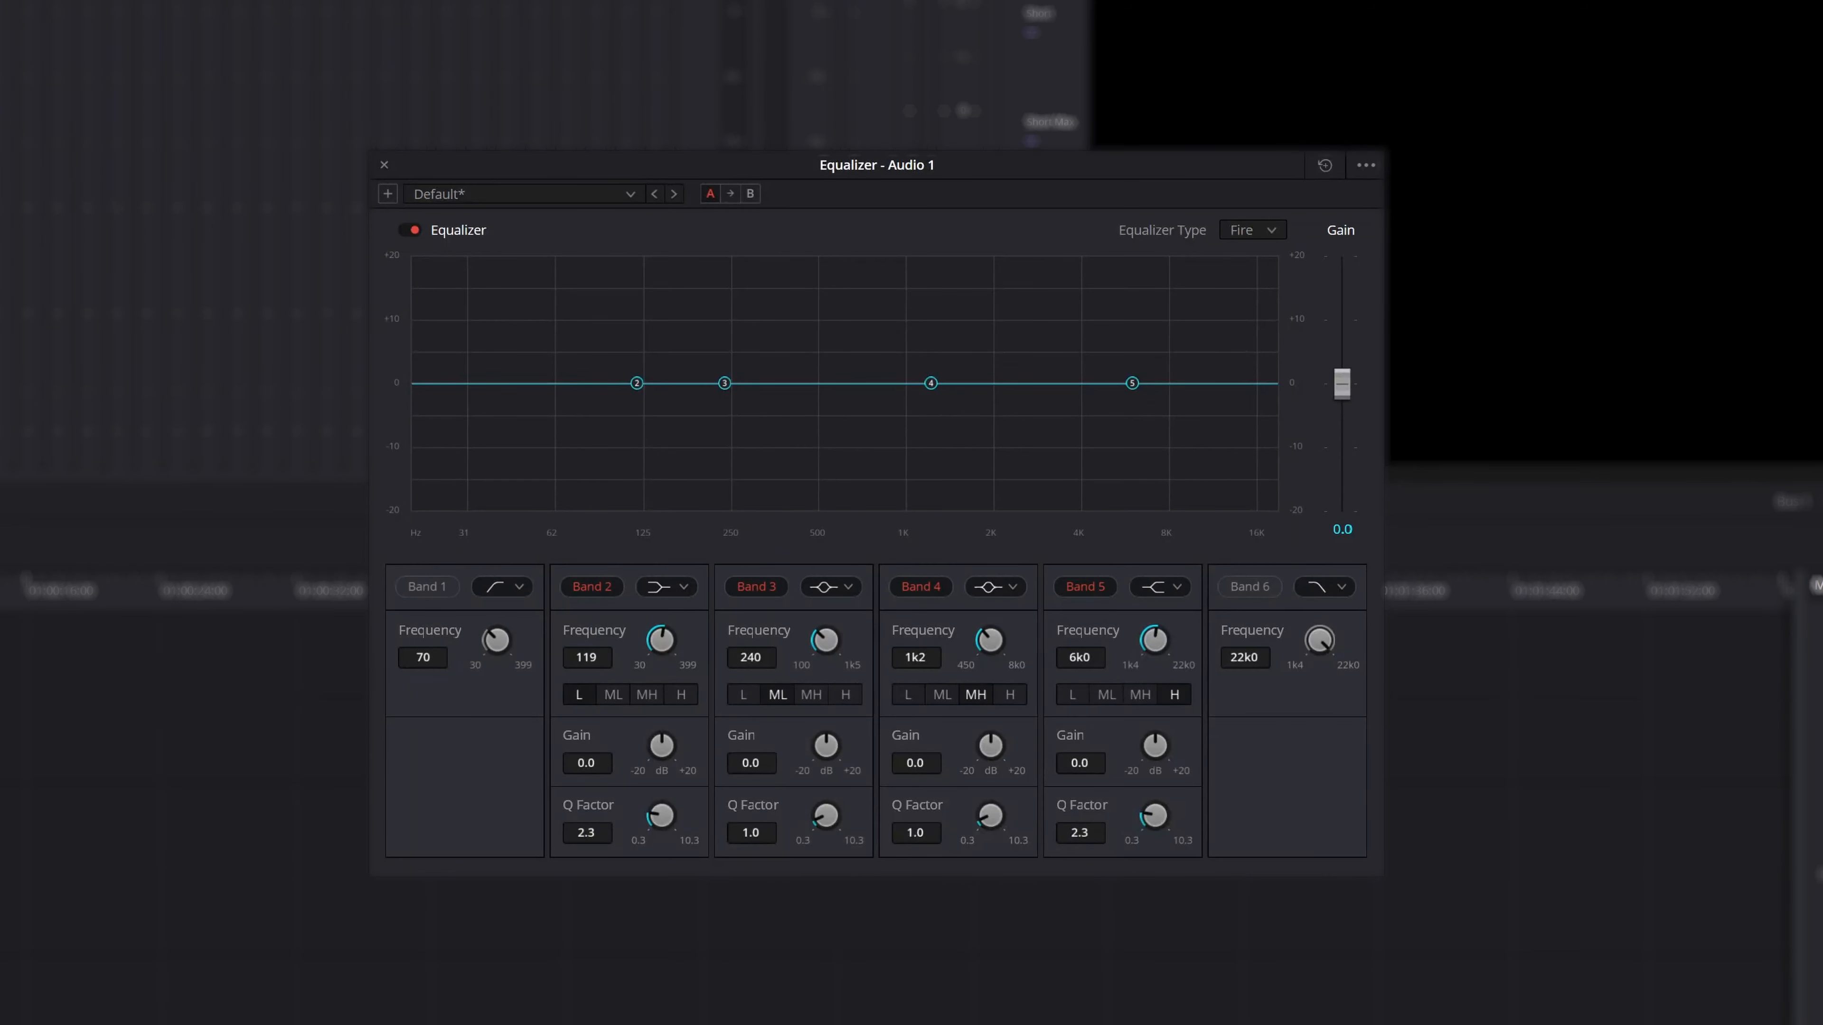
pyautogui.moveTo(826, 742)
pyautogui.mouseDown()
pyautogui.moveTo(999, 734)
pyautogui.moveTo(723, 751)
pyautogui.moveTo(840, 737)
pyautogui.mouseUp()
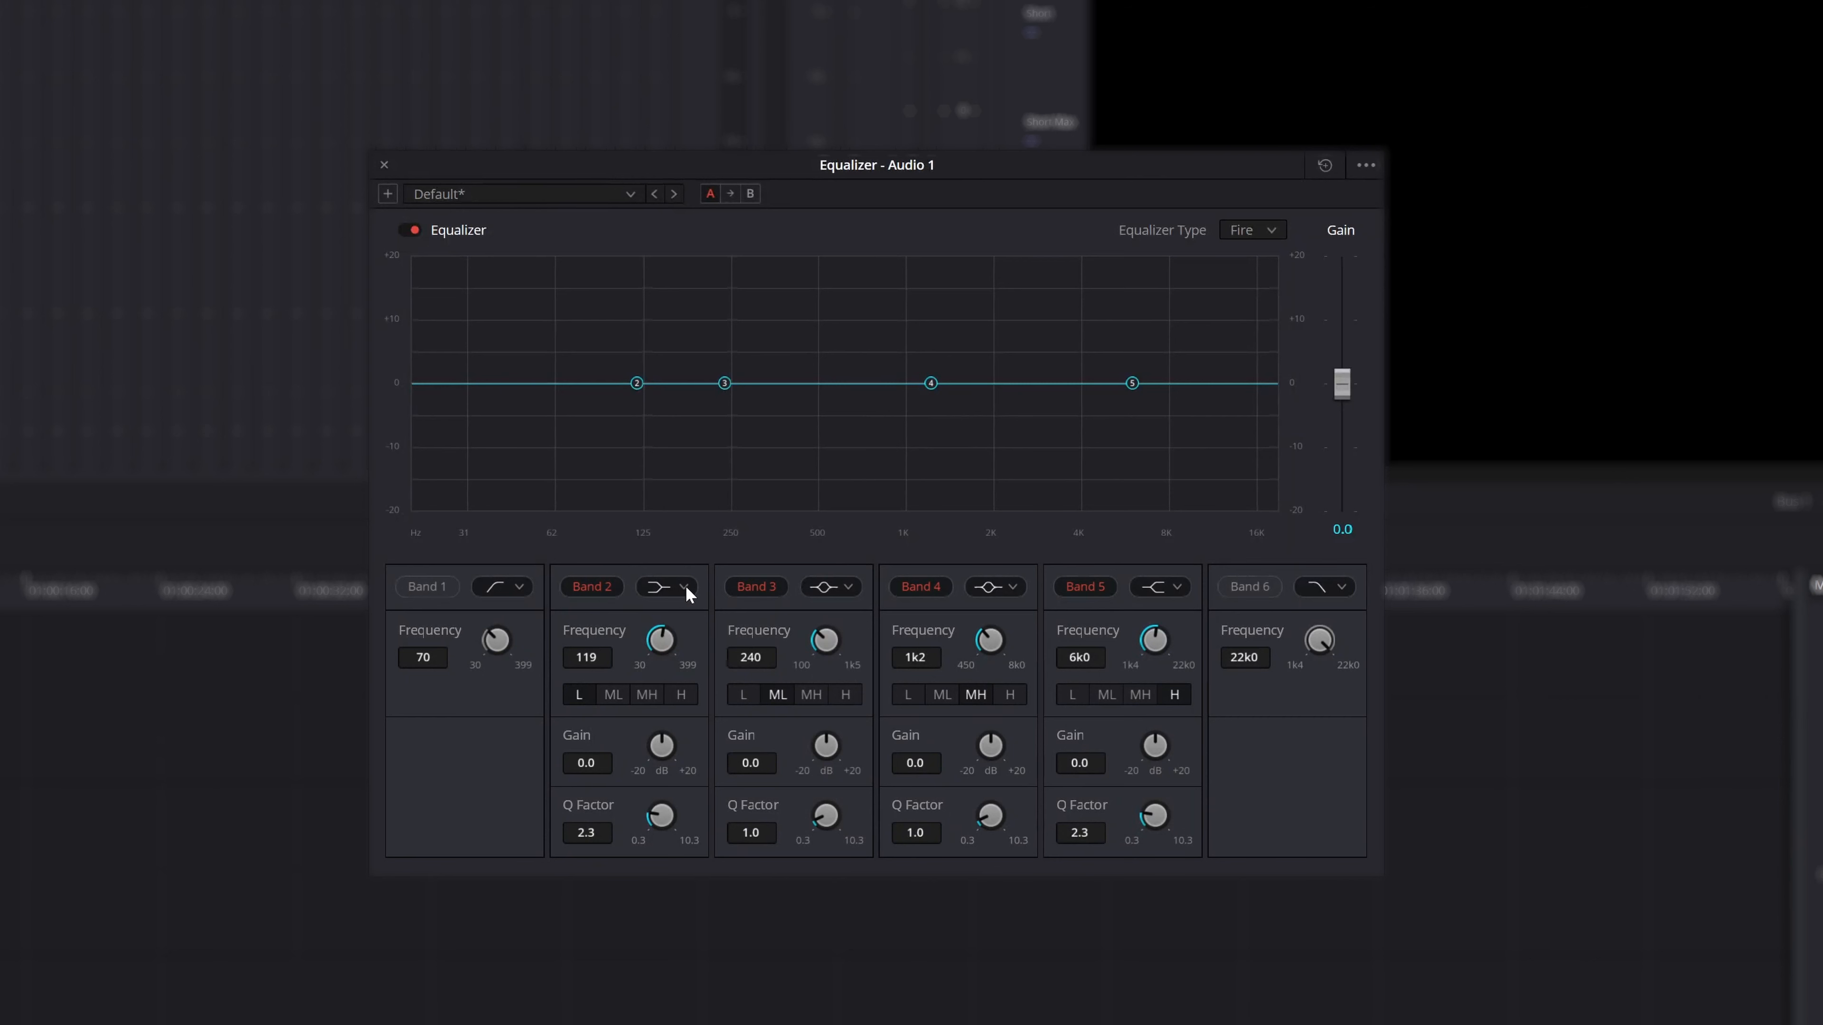
pyautogui.click(685, 586)
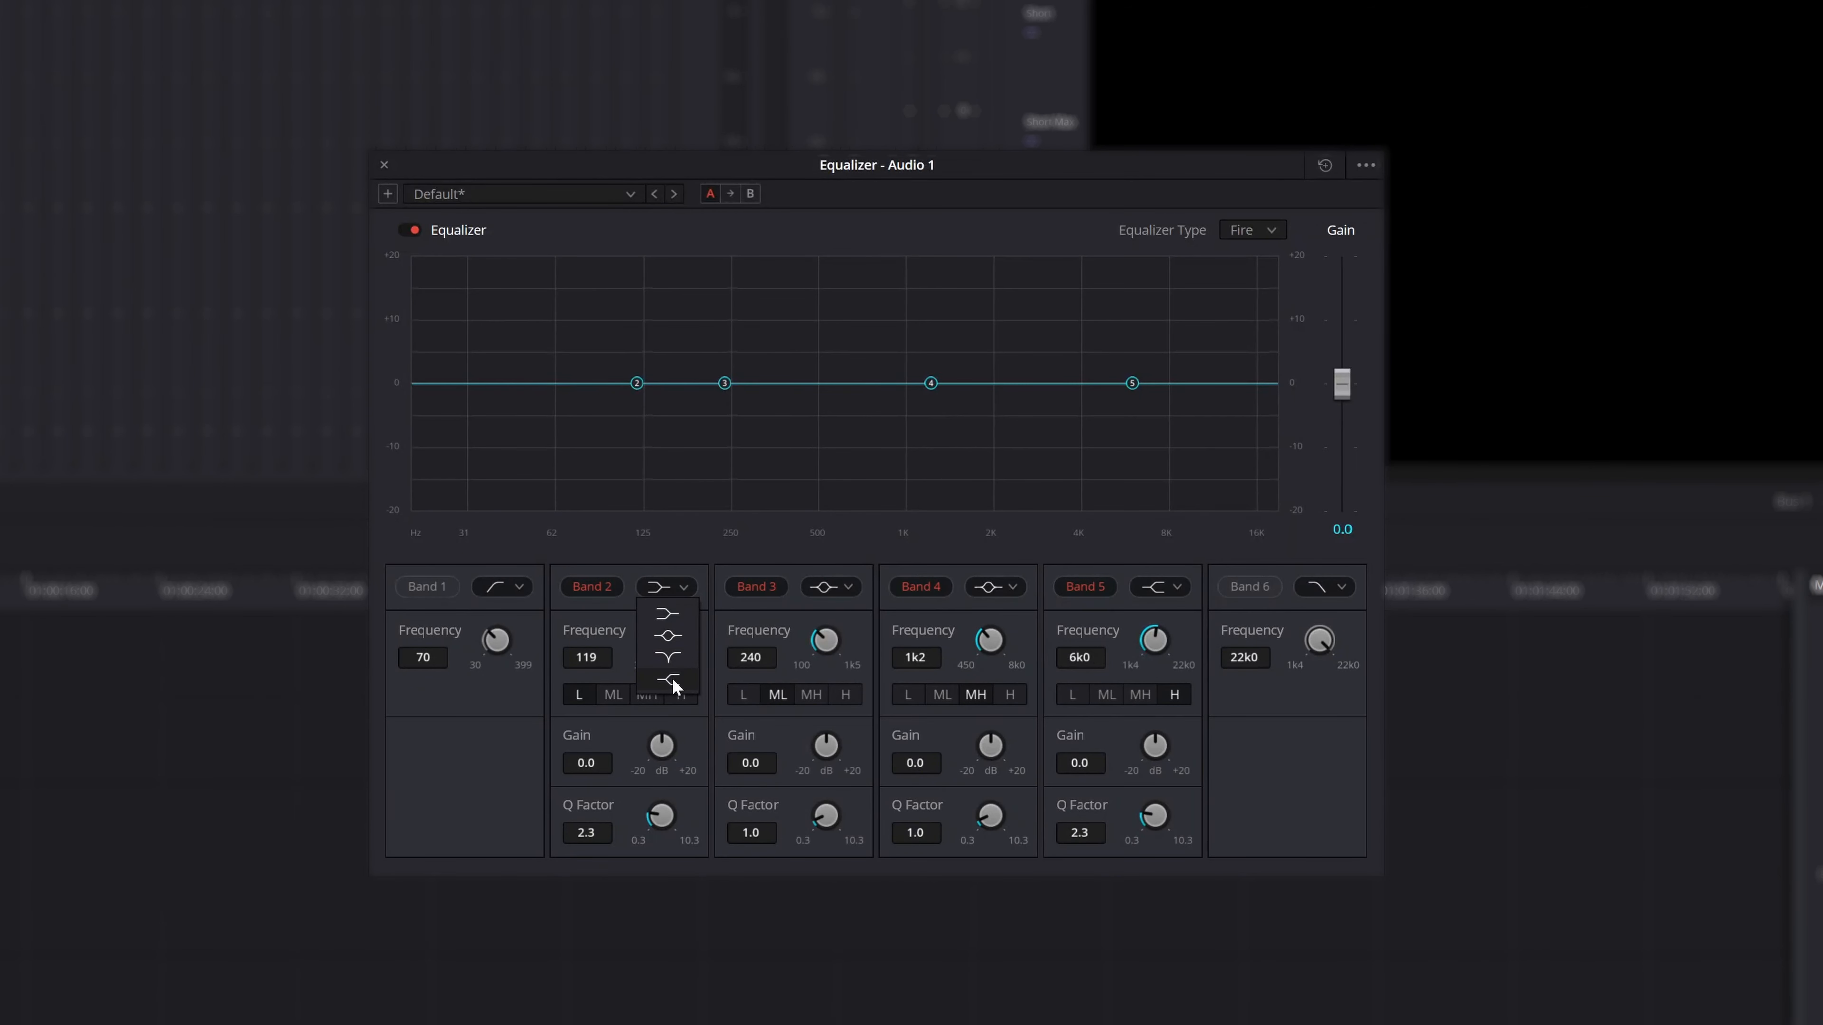
pyautogui.click(529, 718)
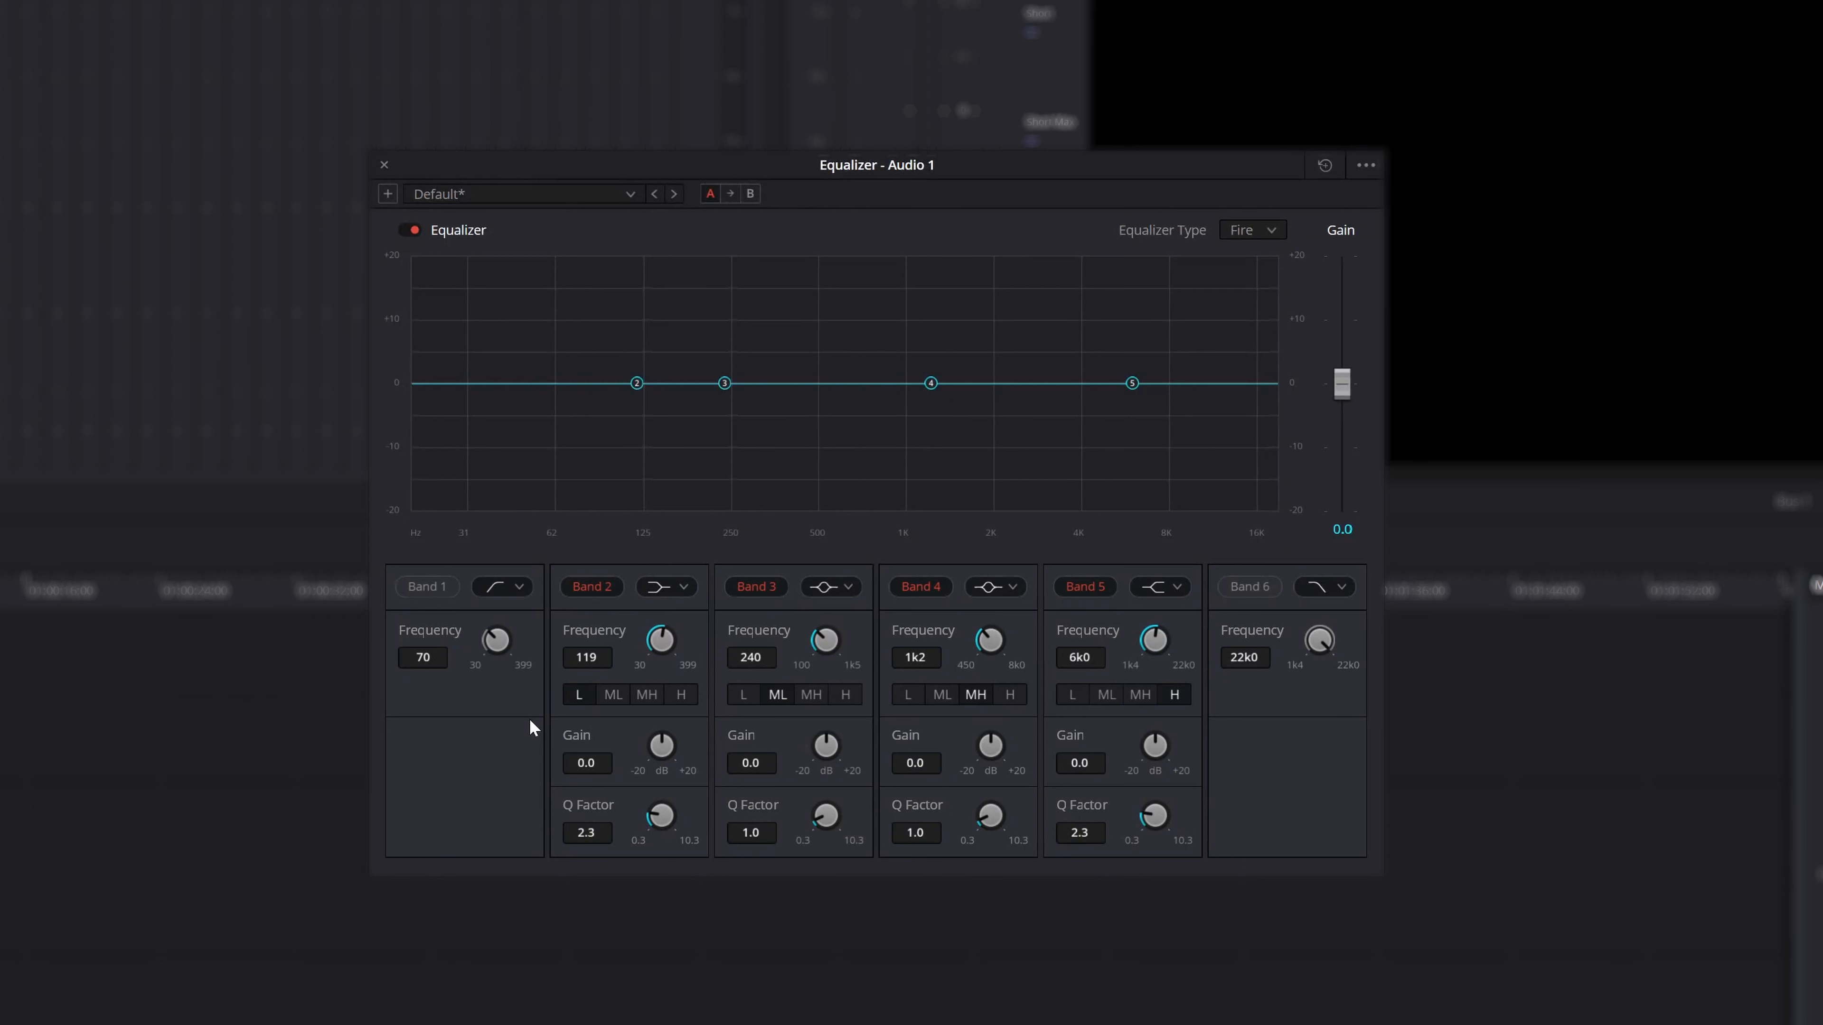
# Choose the high-pass shape for band 1 and switch the band on
pyautogui.click(520, 586)
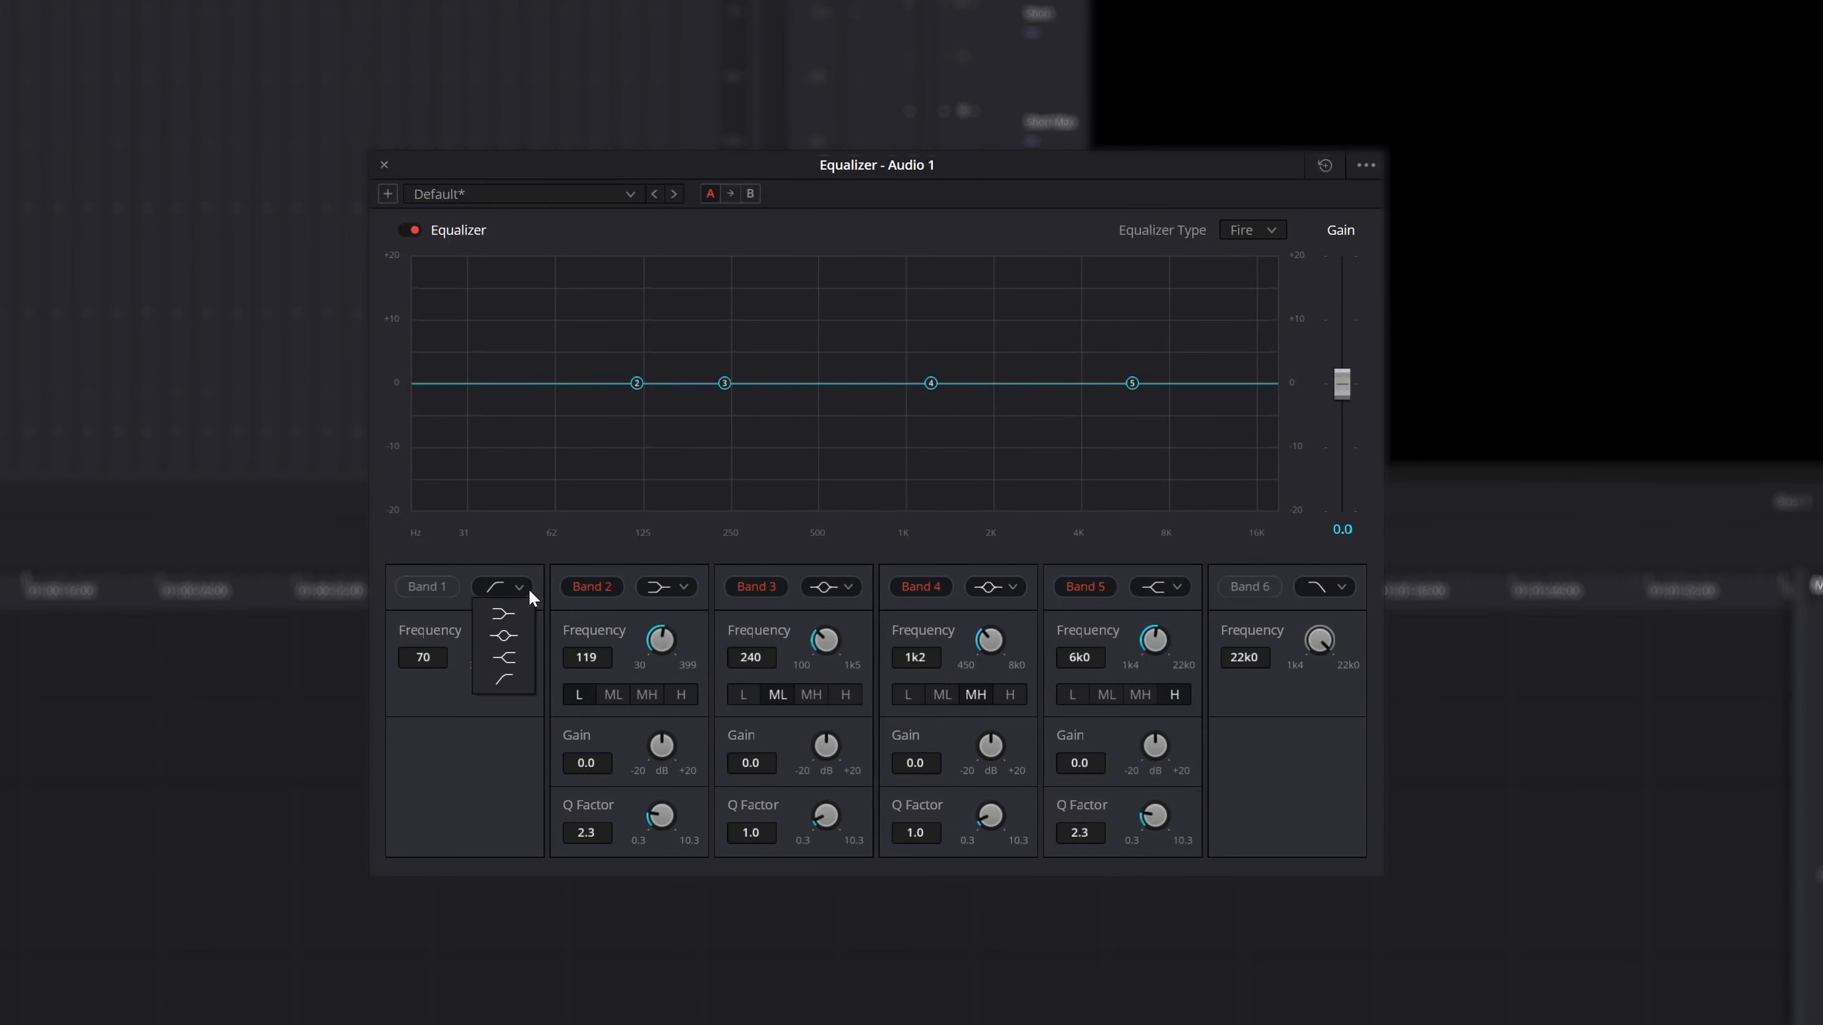
pyautogui.click(507, 680)
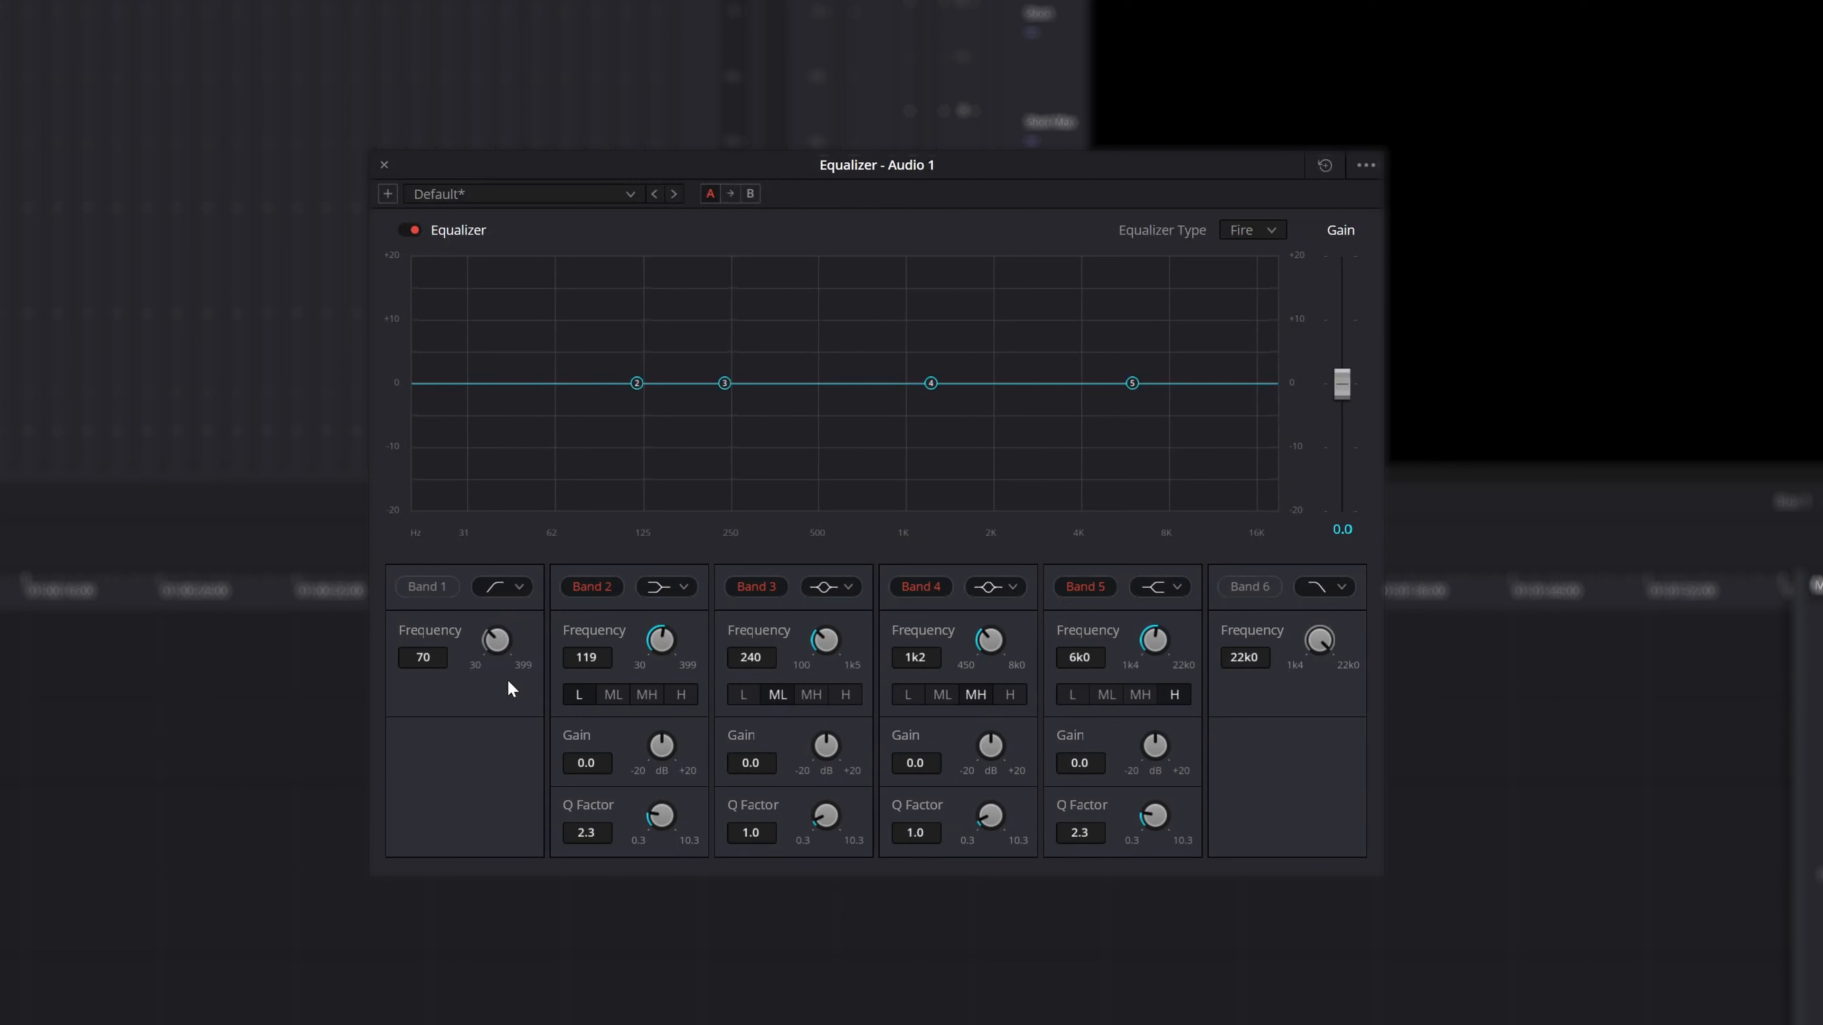
pyautogui.click(429, 587)
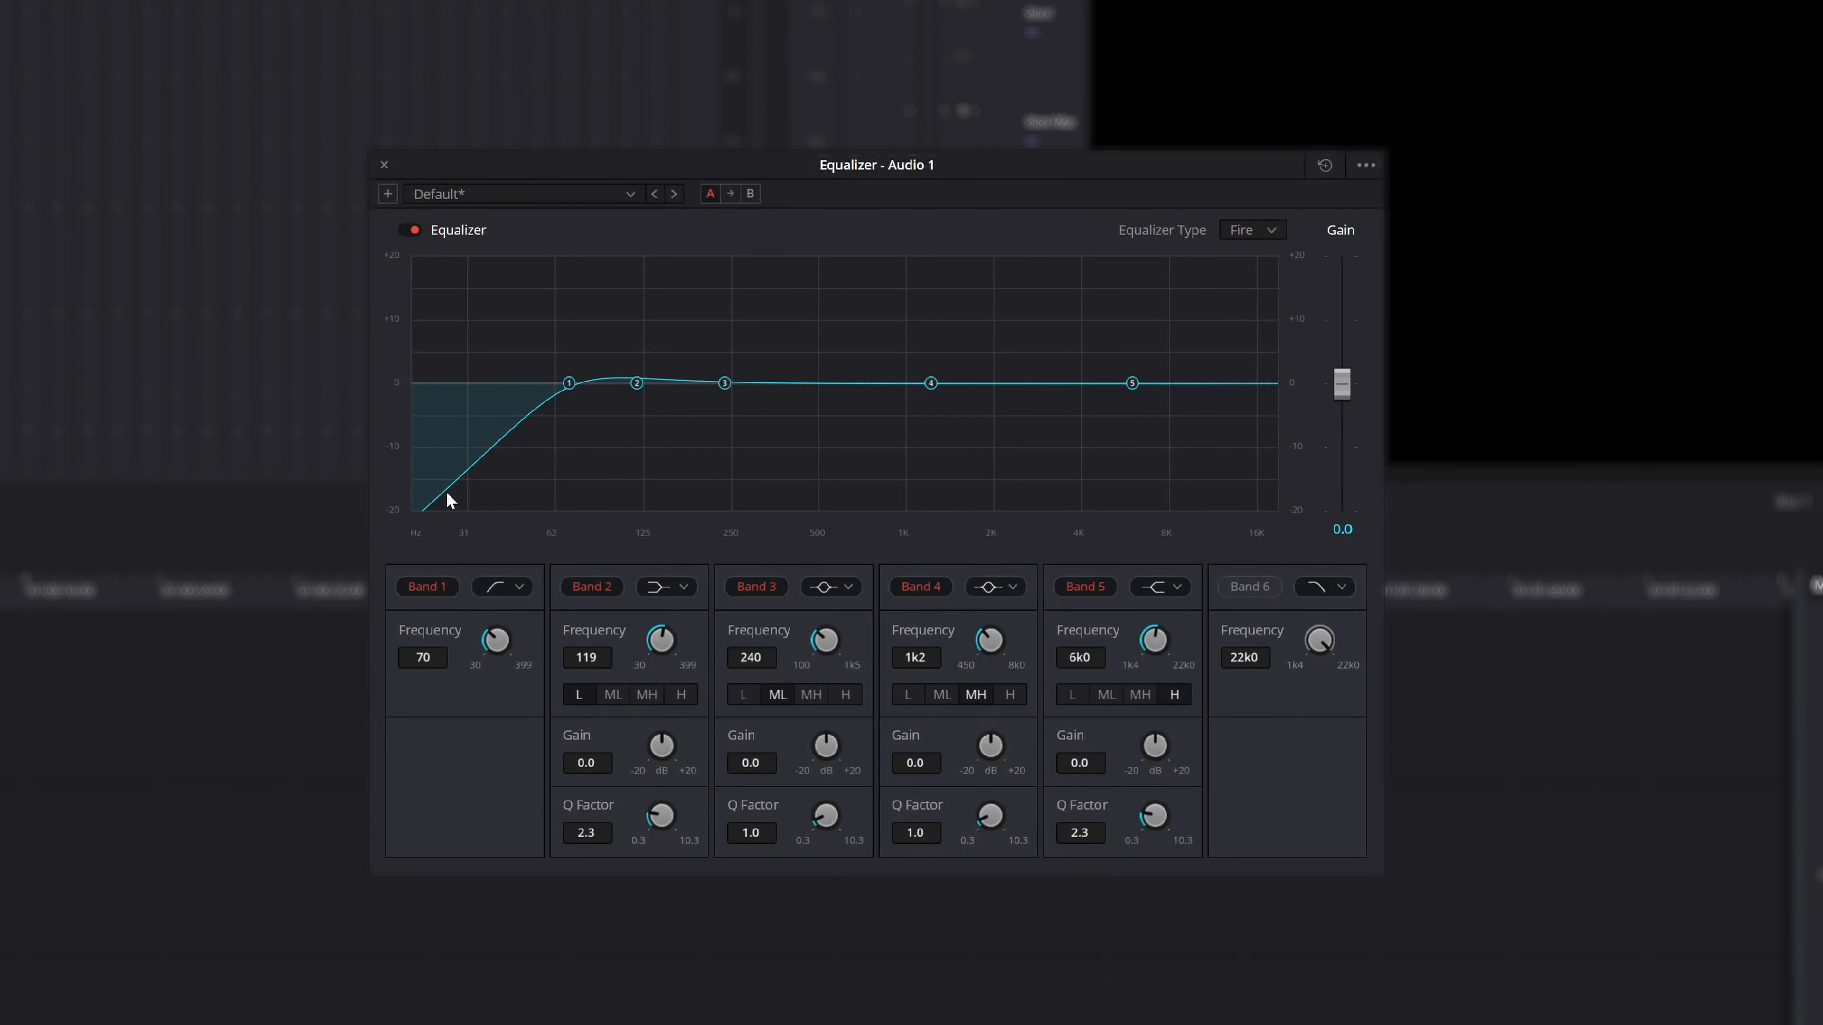
pyautogui.click(428, 587)
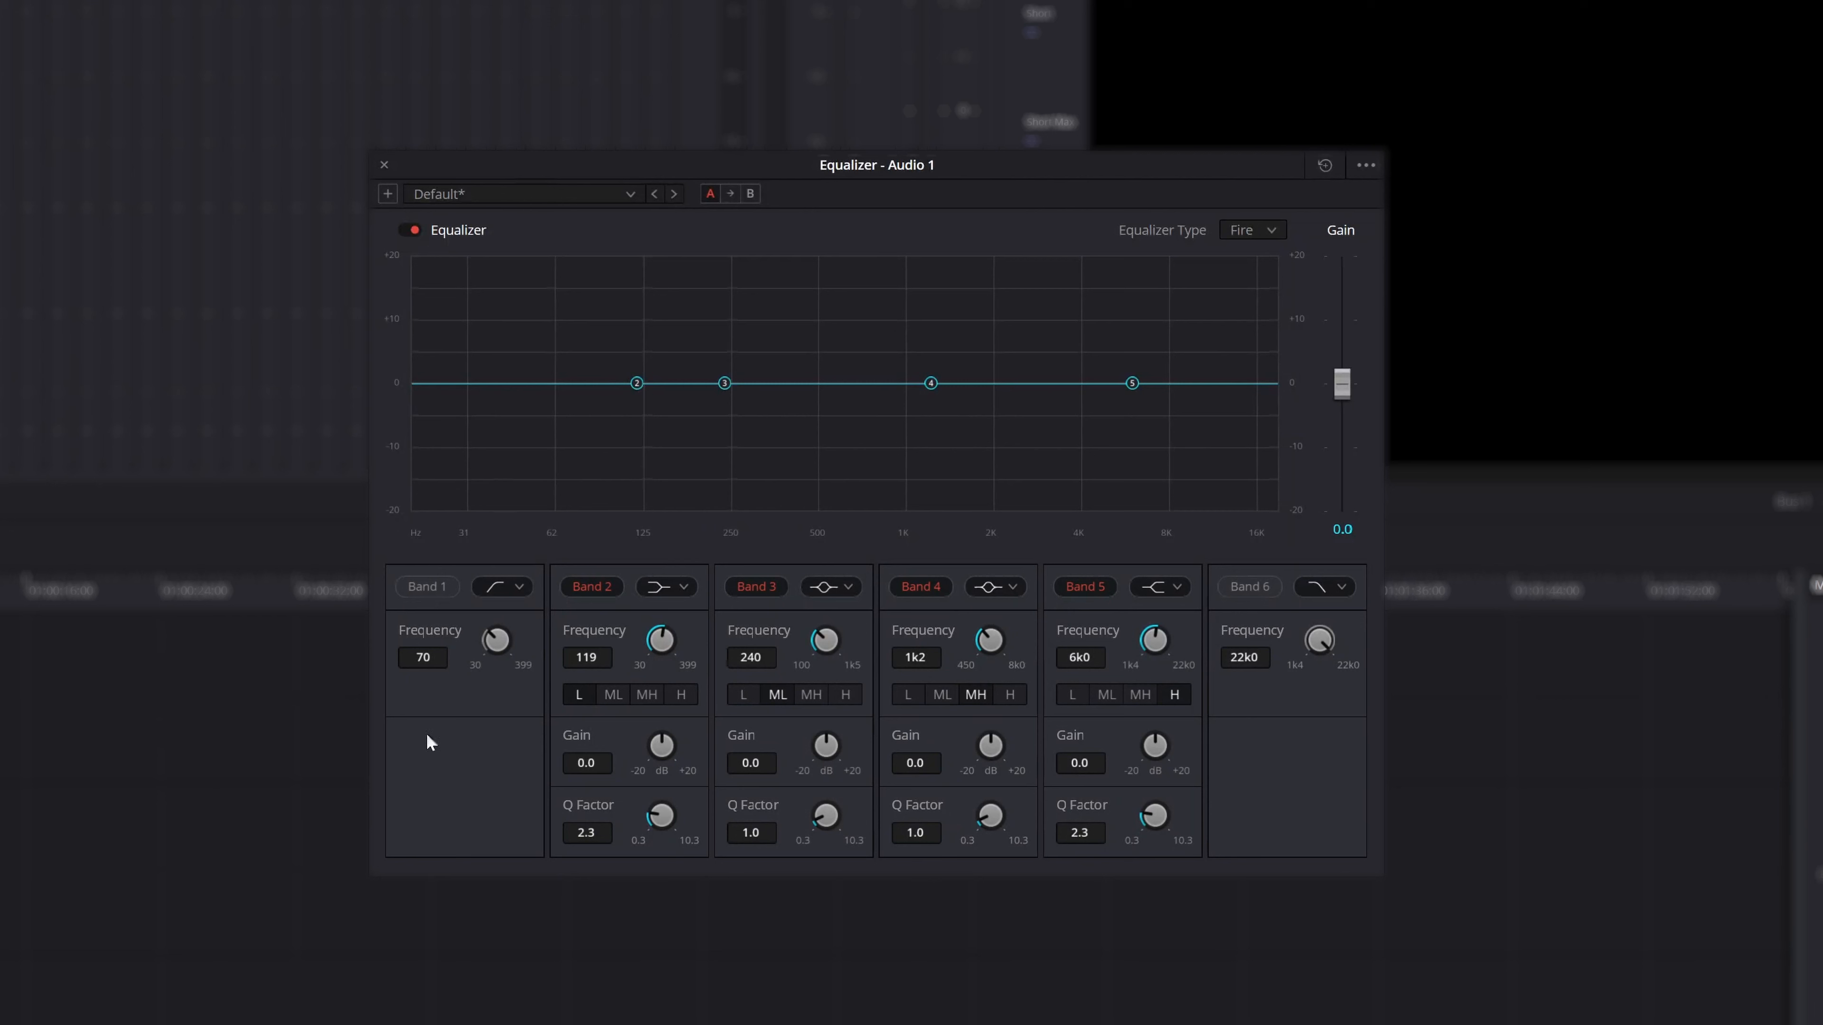
pyautogui.click(419, 587)
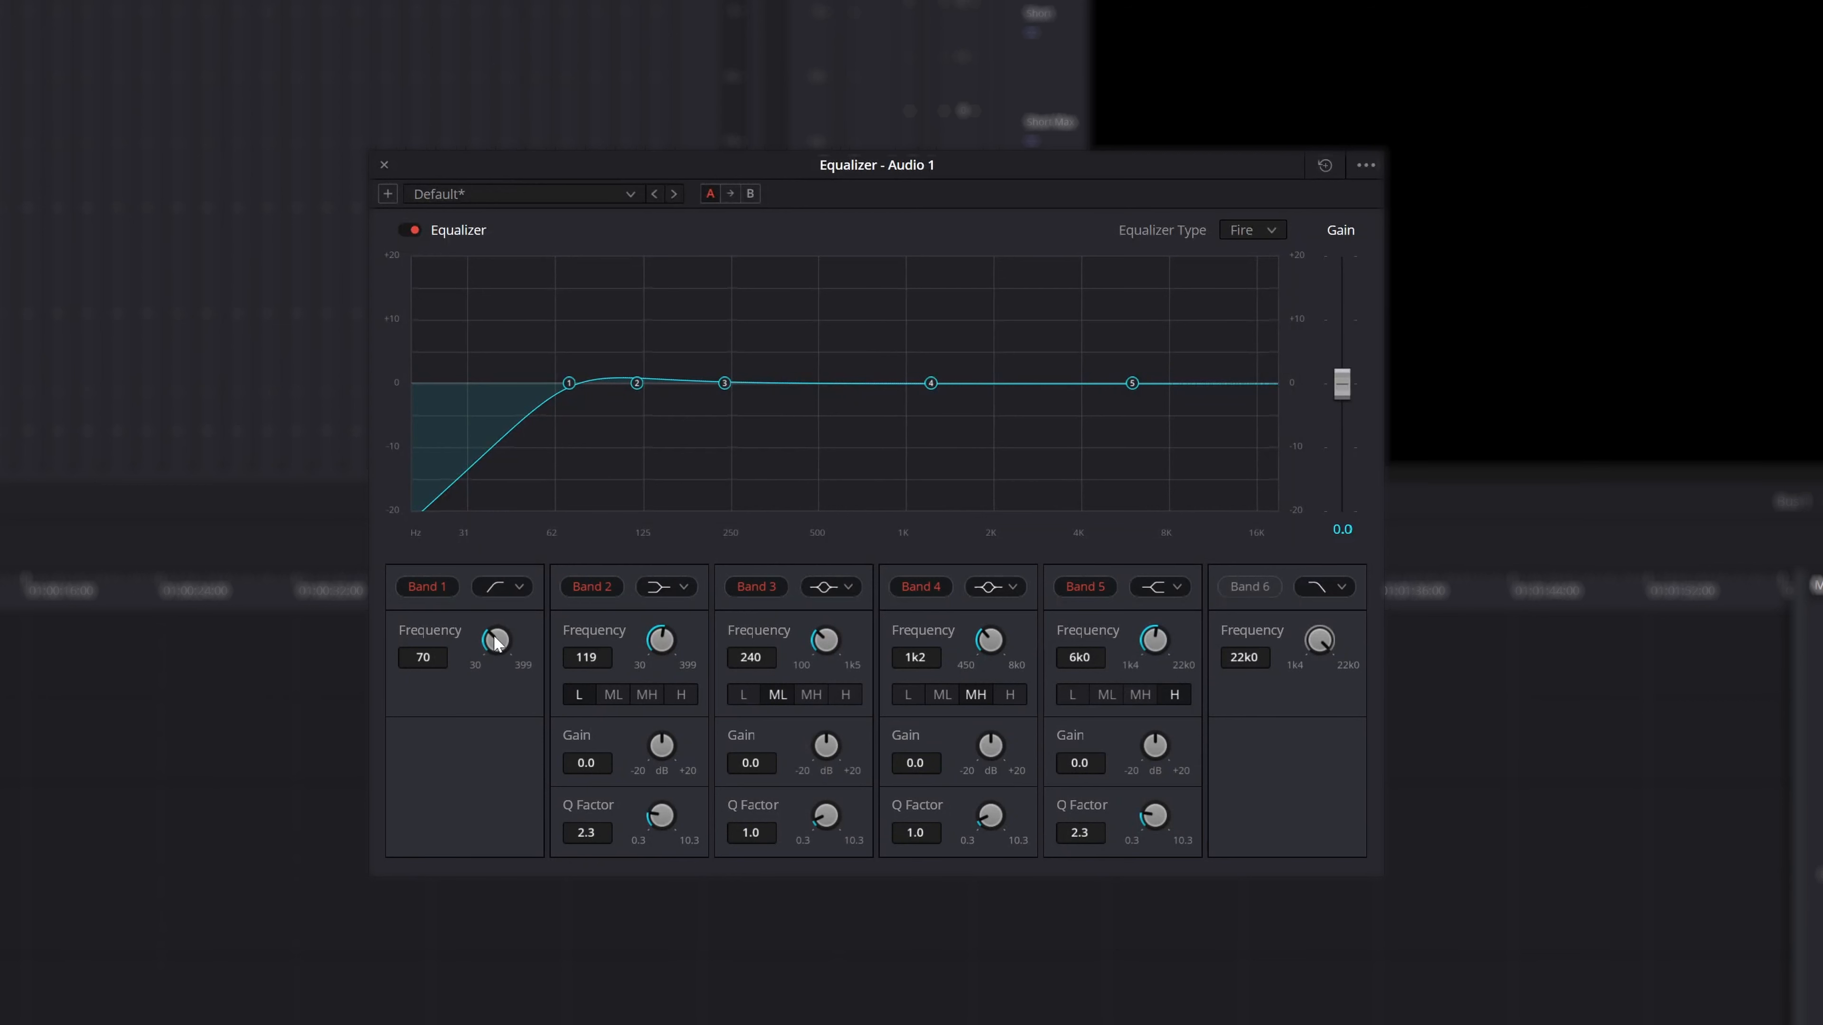
# Try raising band 1's frequency with its knob to 142 Hz and on the curve, resetting it each time
pyautogui.moveTo(495, 641); pyautogui.dragTo(533, 637)
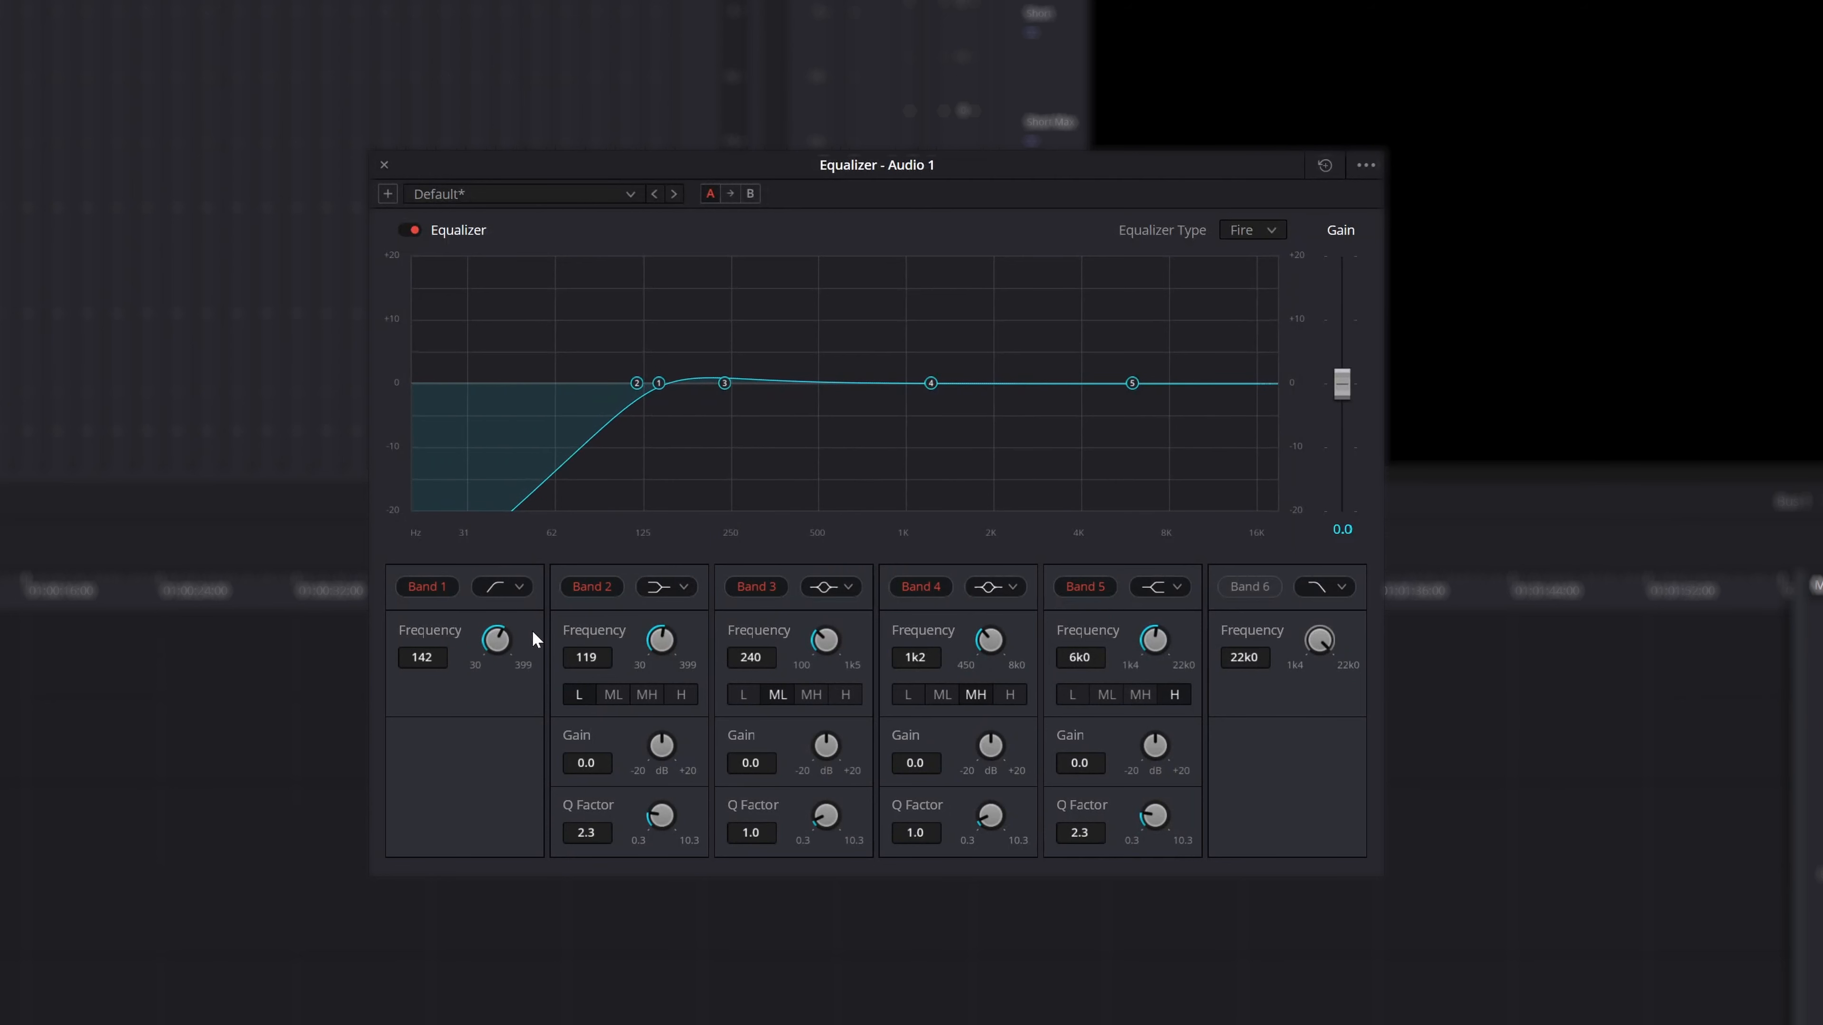
pyautogui.doubleClick(495, 641)
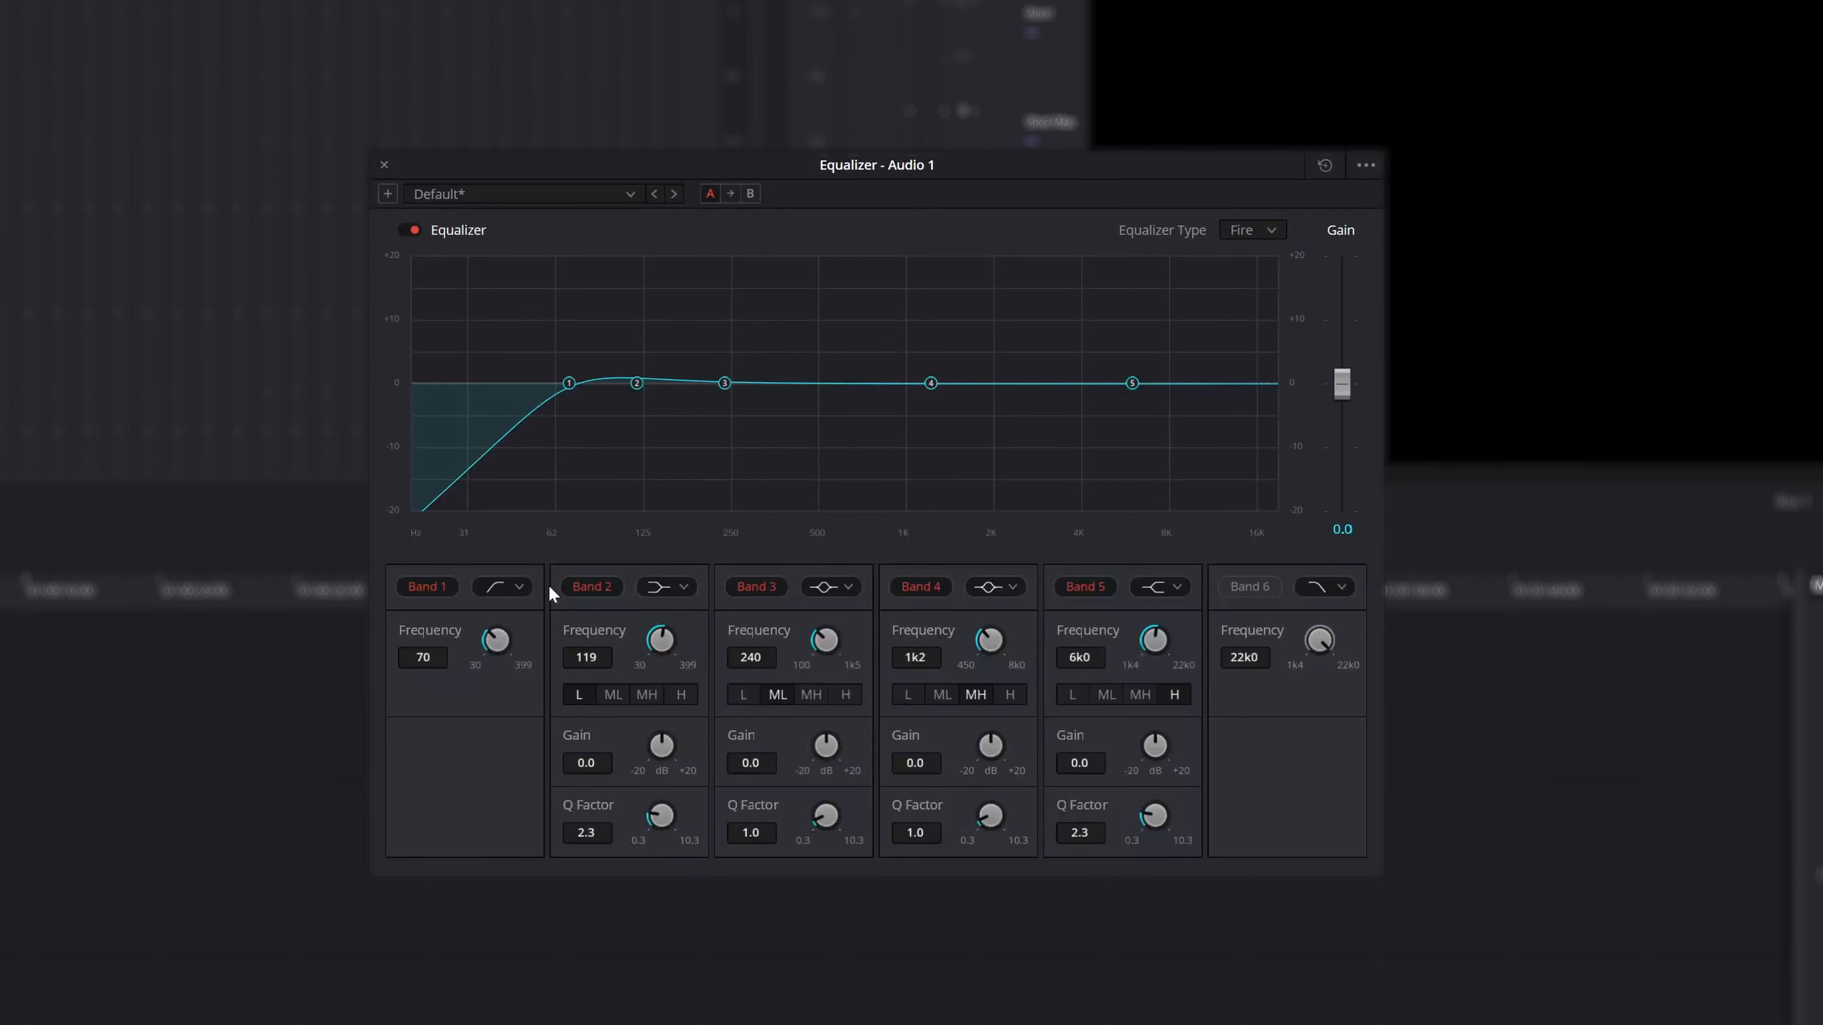
pyautogui.moveTo(567, 385); pyautogui.dragTo(605, 384)
pyautogui.doubleClick(501, 638)
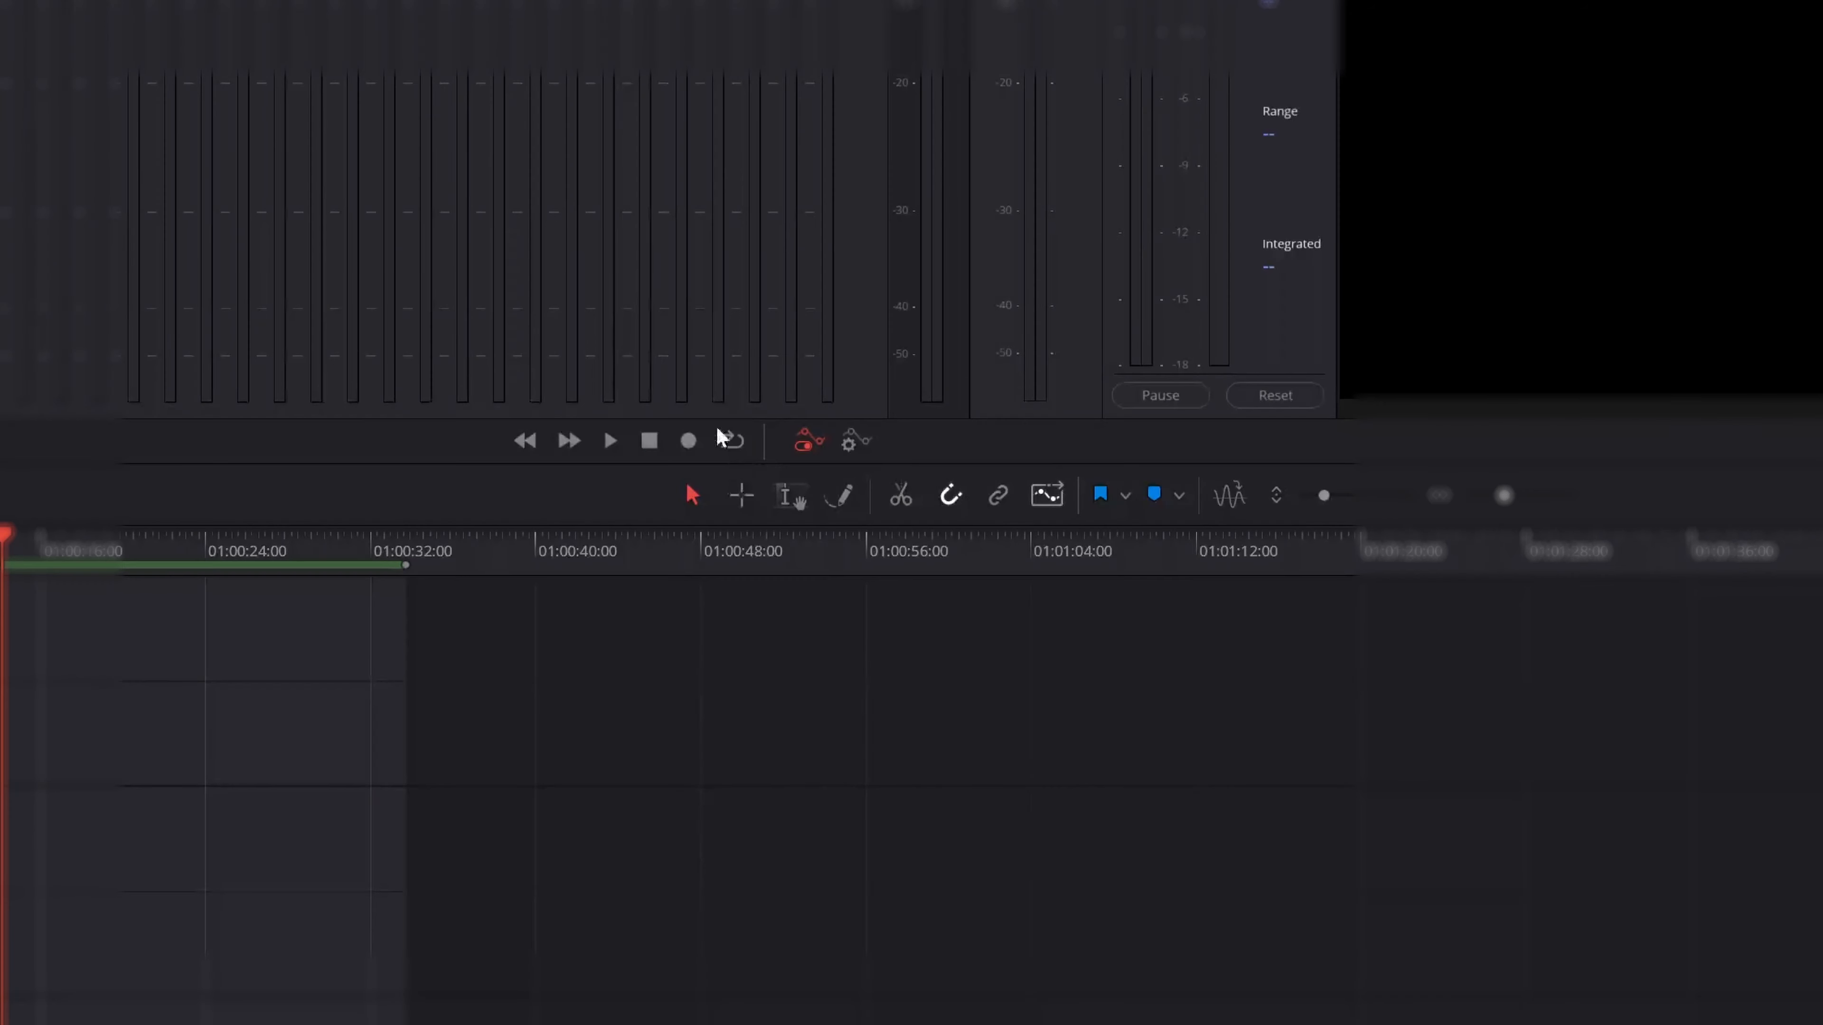
# Turn on loop playback and limit the timeline's in/out range to the clip on Audio 1
pyautogui.click(729, 442)
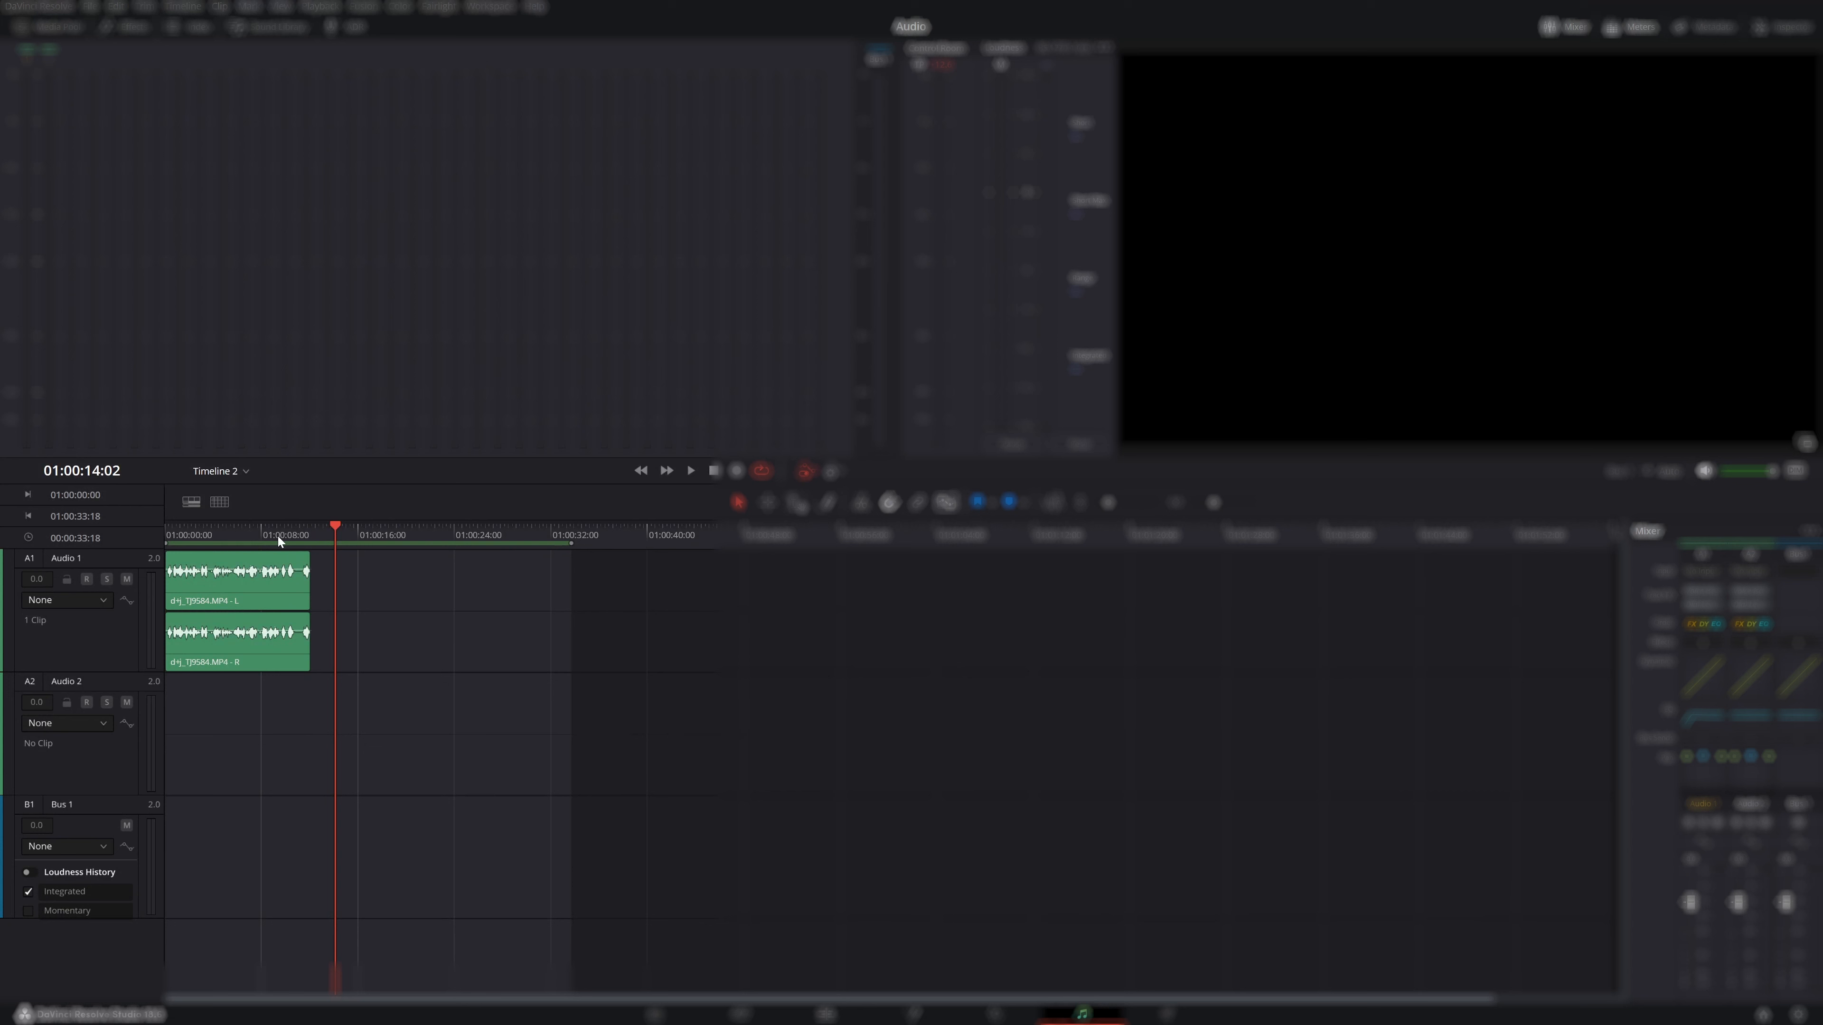
pyautogui.moveTo(278, 535); pyautogui.dragTo(2, 536)
pyautogui.moveTo(276, 538); pyautogui.dragTo(306, 532)
pyautogui.press('o')
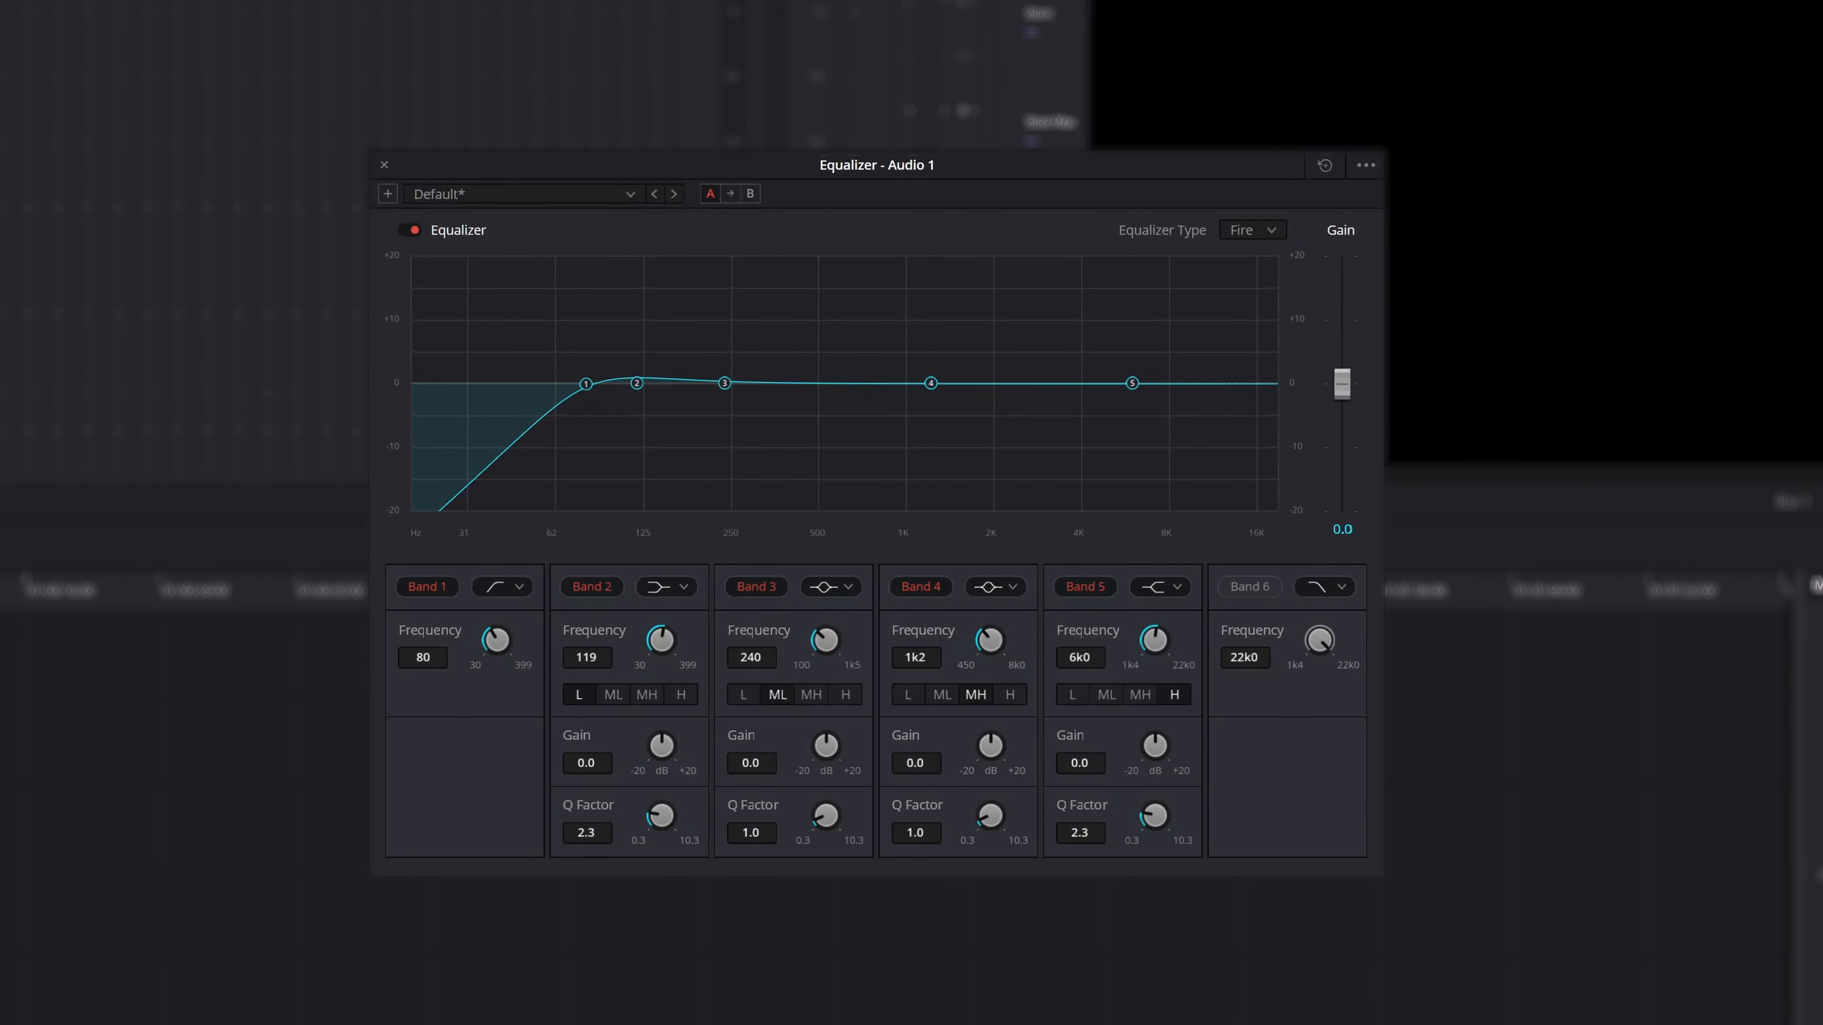
# Play the looped clip and set band 1's high-pass frequency to 86 Hz
pyautogui.press('space')
pyautogui.moveTo(494, 646)
pyautogui.mouseDown()
pyautogui.moveTo(529, 639)
pyautogui.moveTo(358, 670)
pyautogui.moveTo(479, 668)
pyautogui.mouseUp()
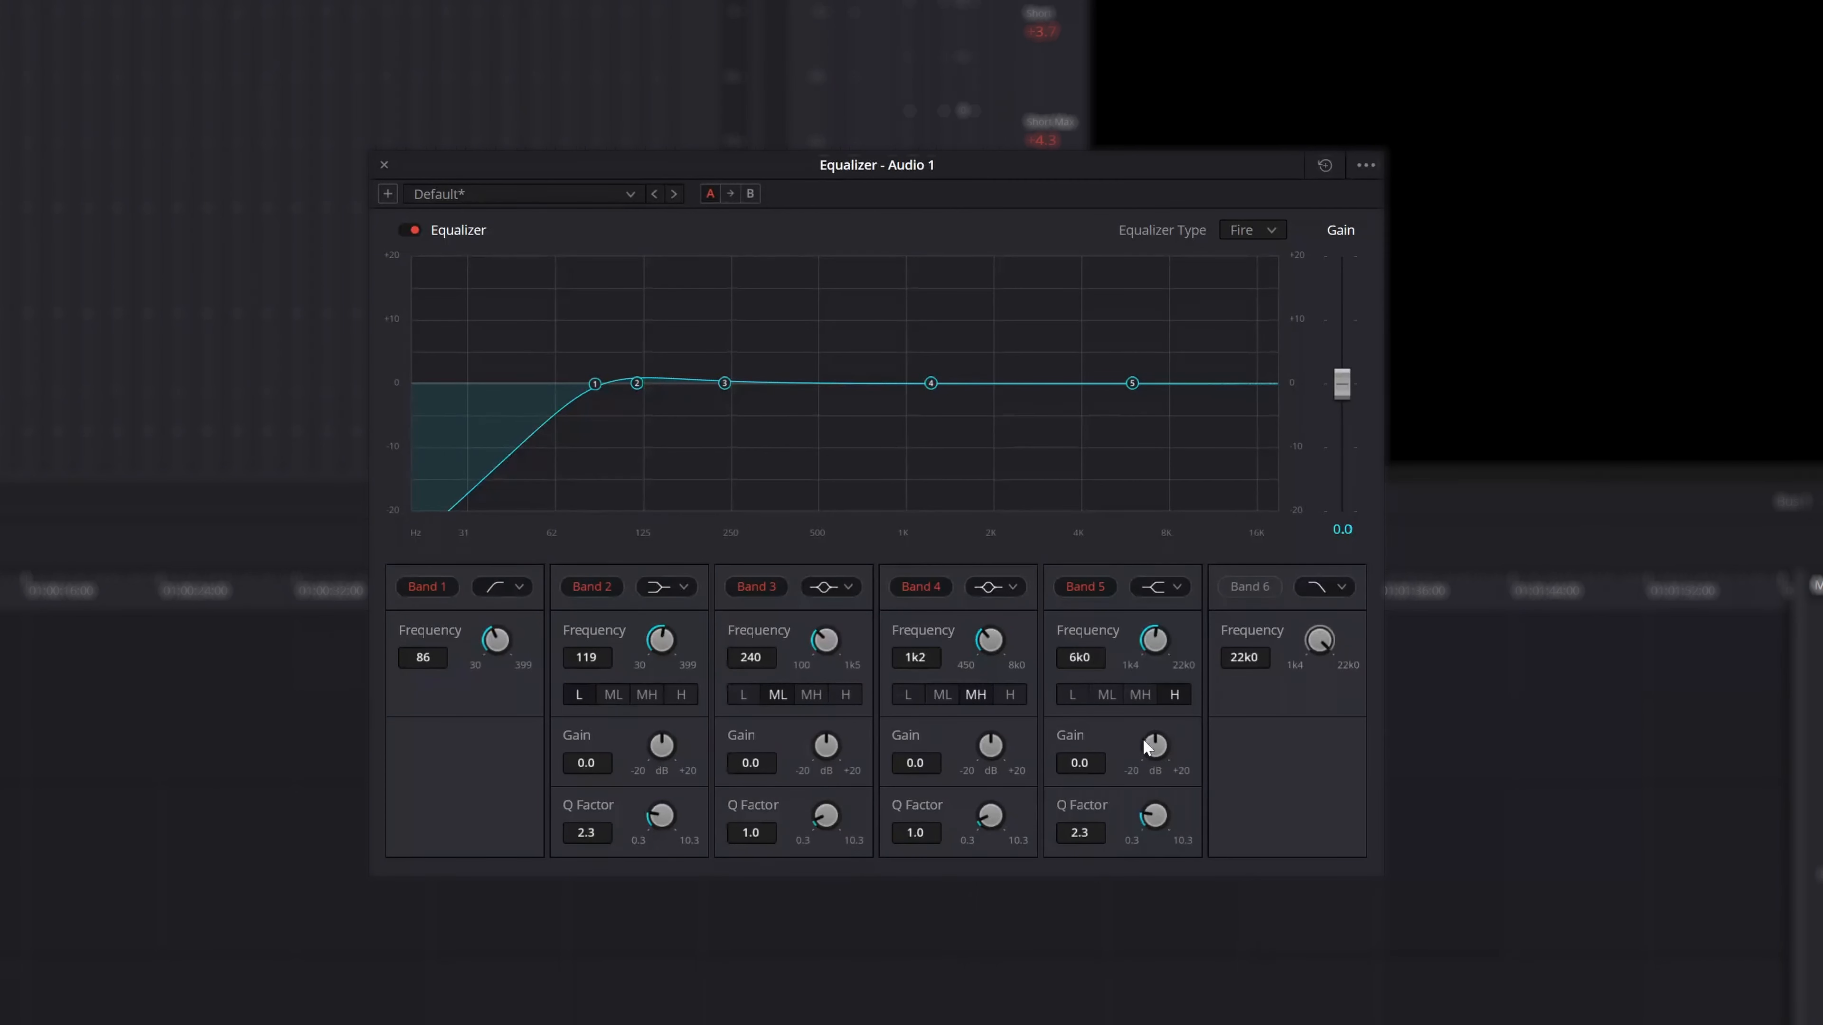
# Switch on the band 6 low-pass filter and lower its frequency to 15.5 kHz during playback
pyautogui.click(1260, 585)
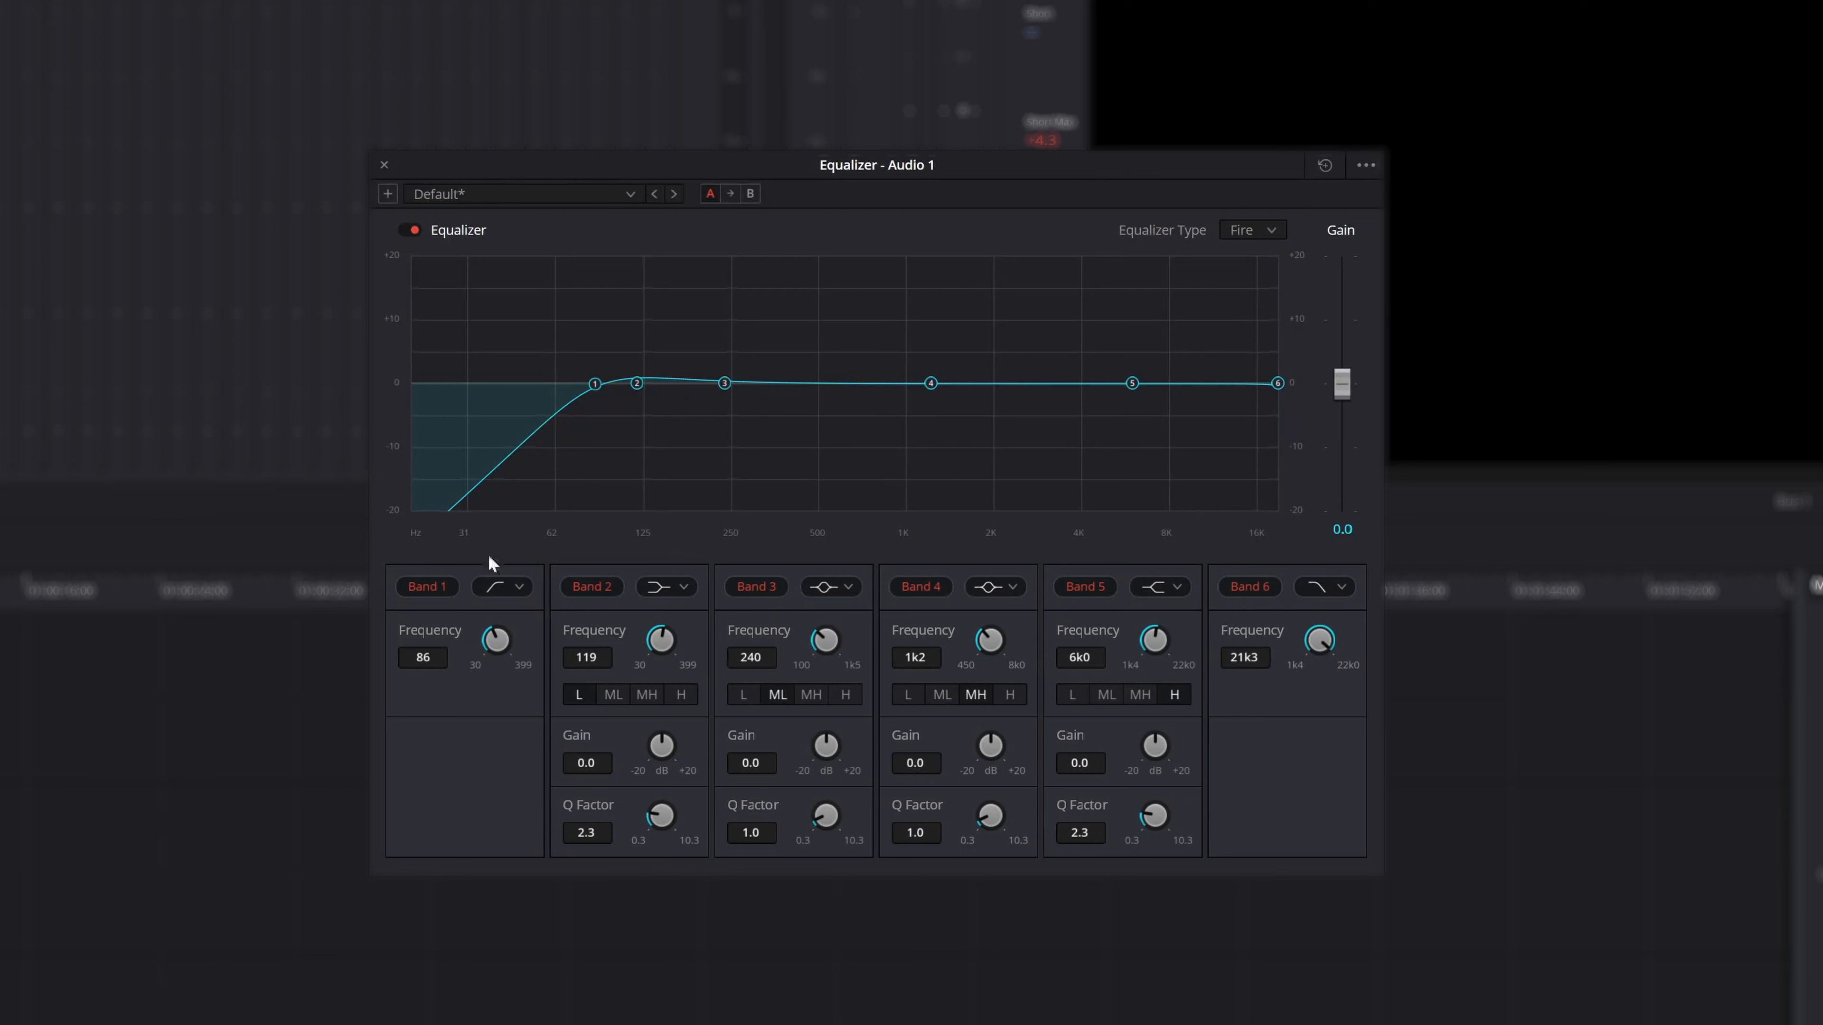
pyautogui.press('space')
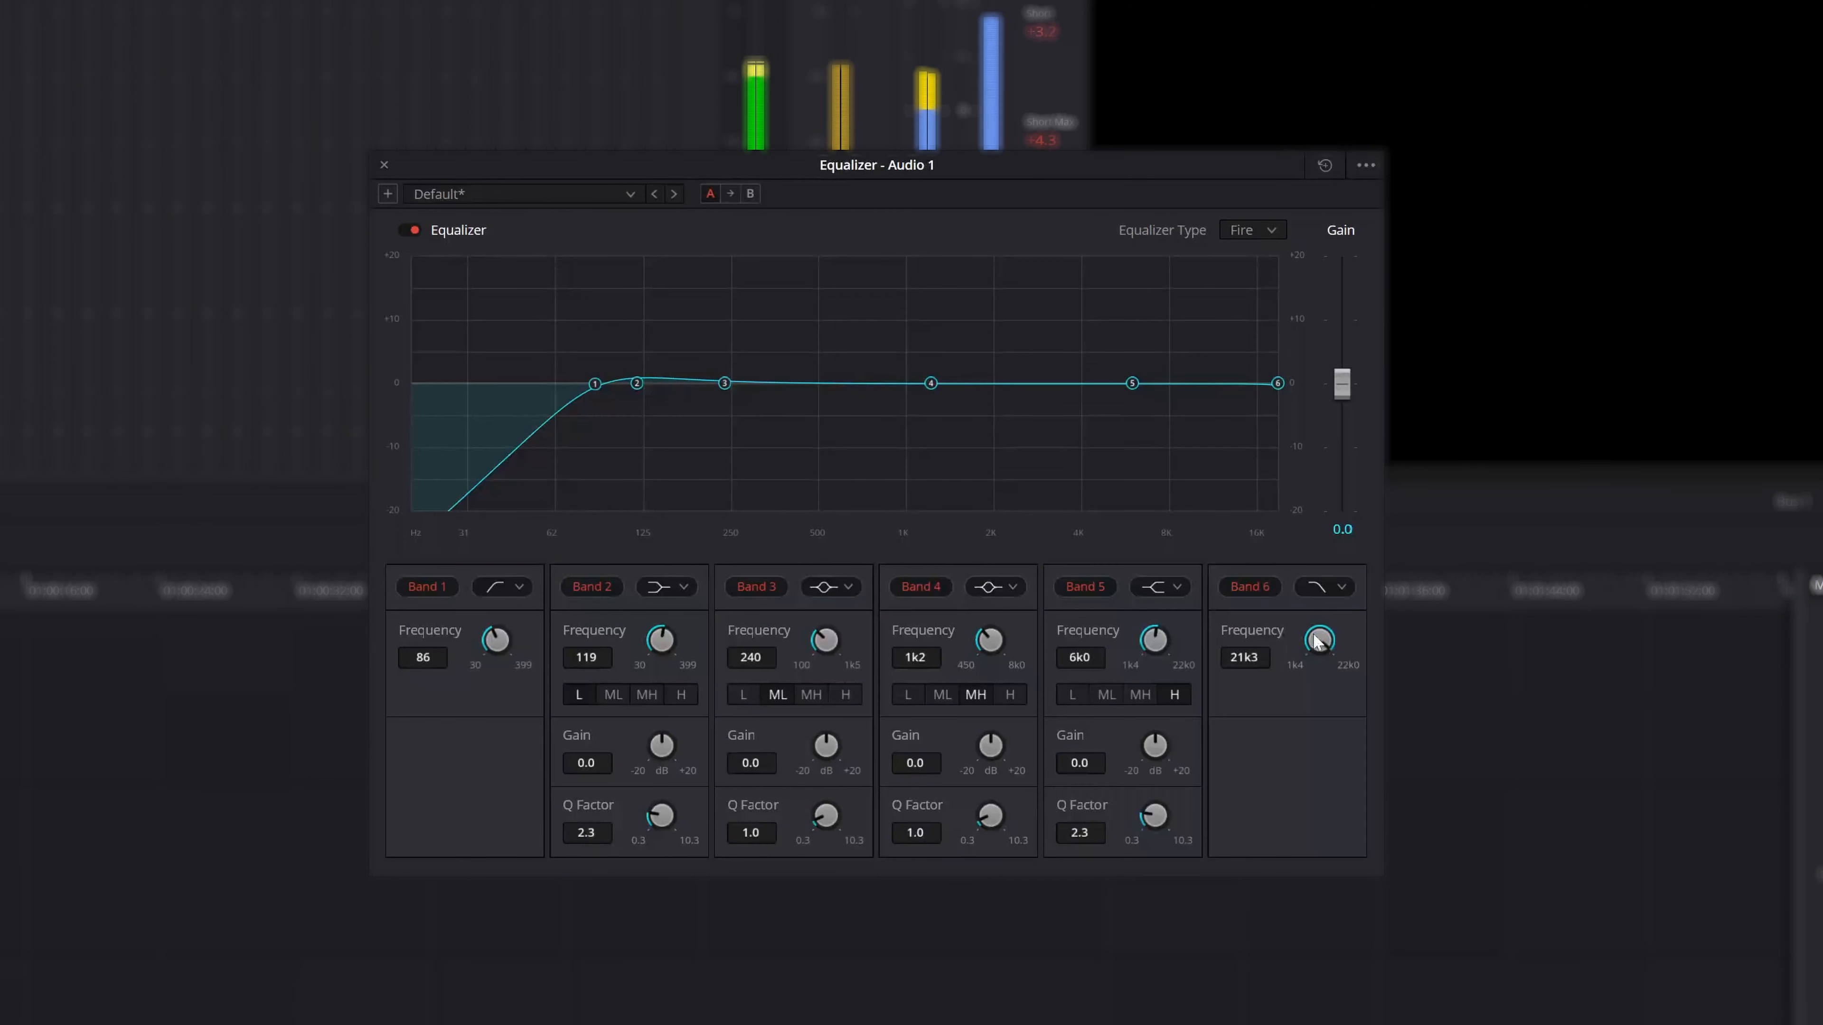
pyautogui.moveTo(1317, 642); pyautogui.dragTo(1293, 649)
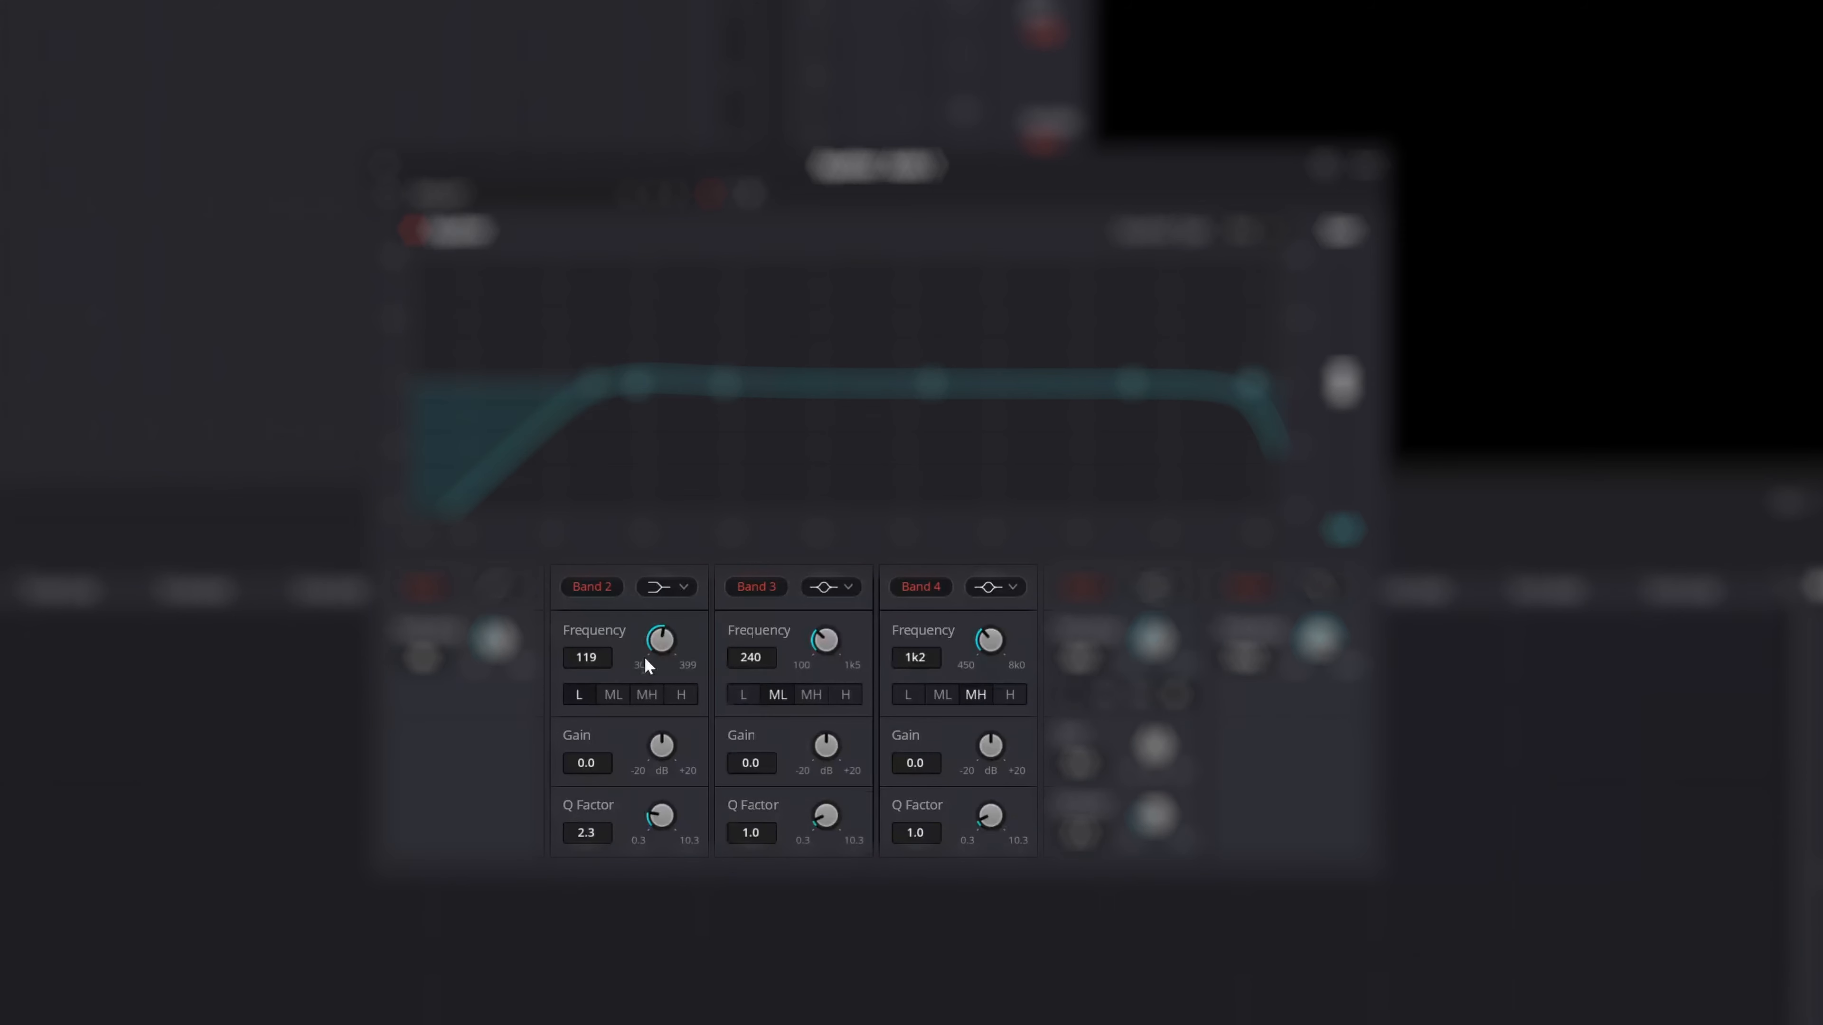
# Change band 2's filter shape from low shelf to bell
pyautogui.click(683, 586)
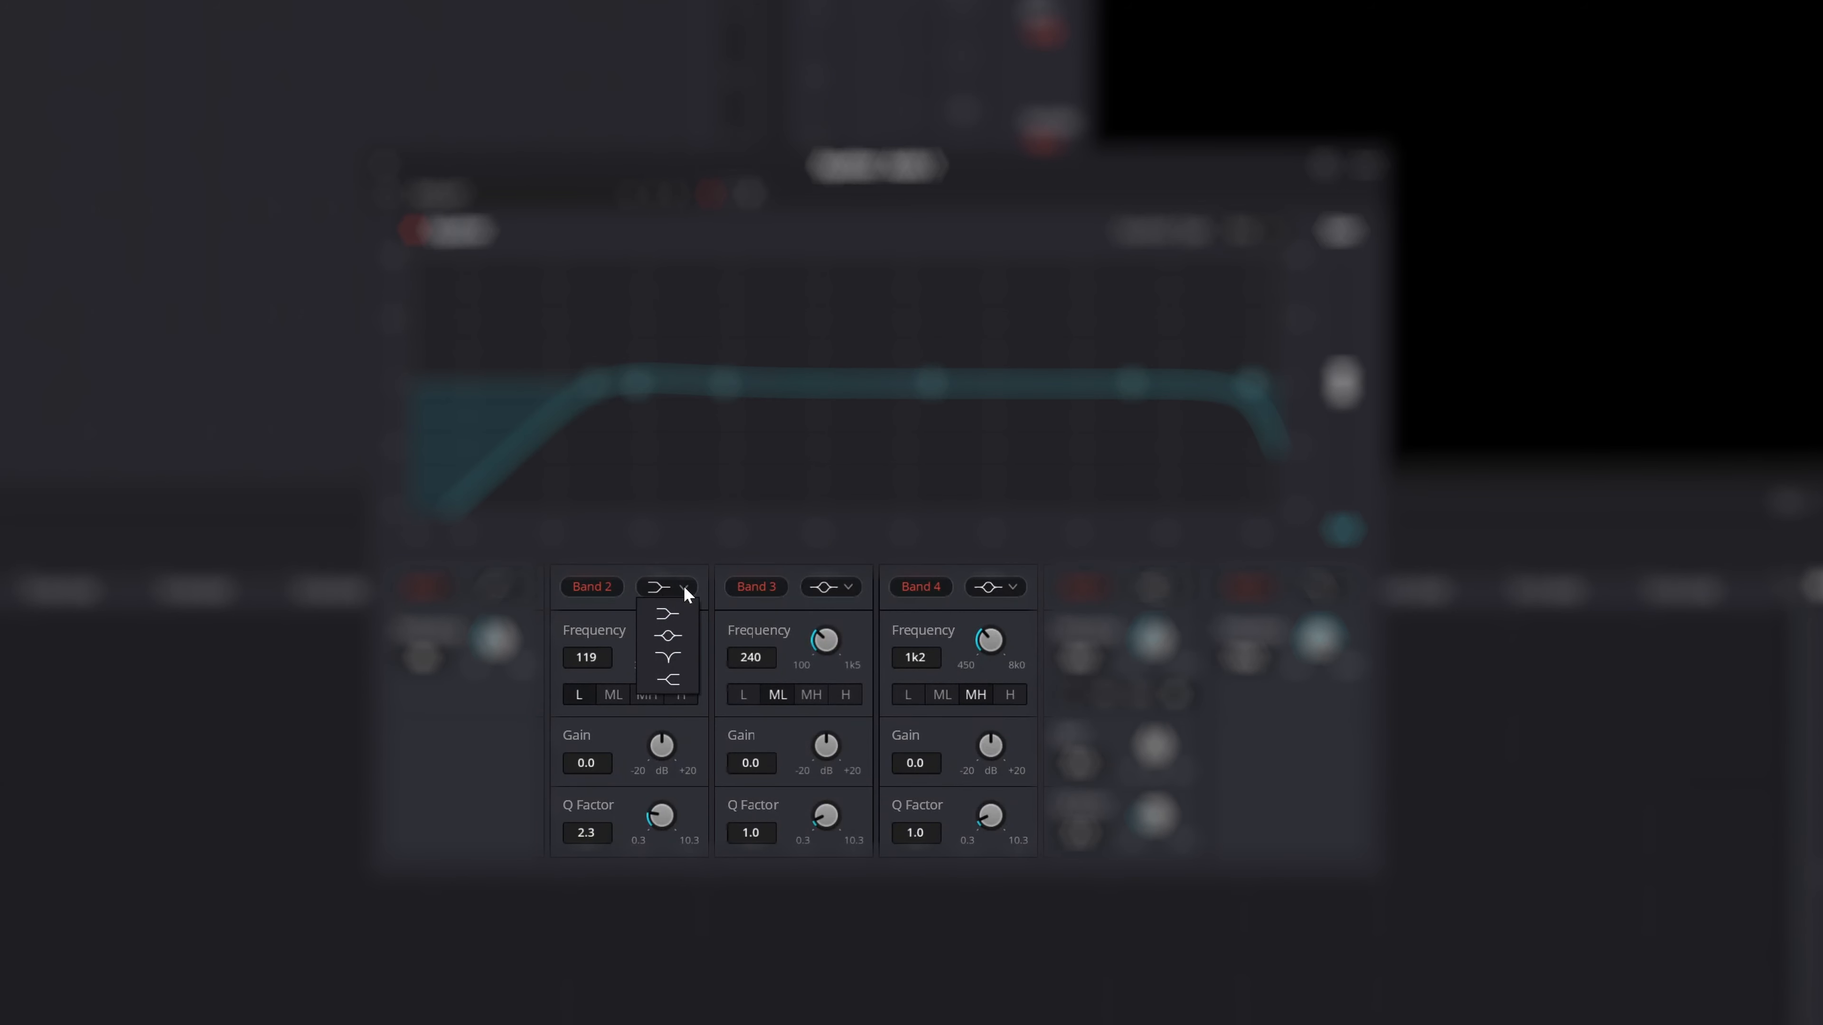
pyautogui.click(675, 639)
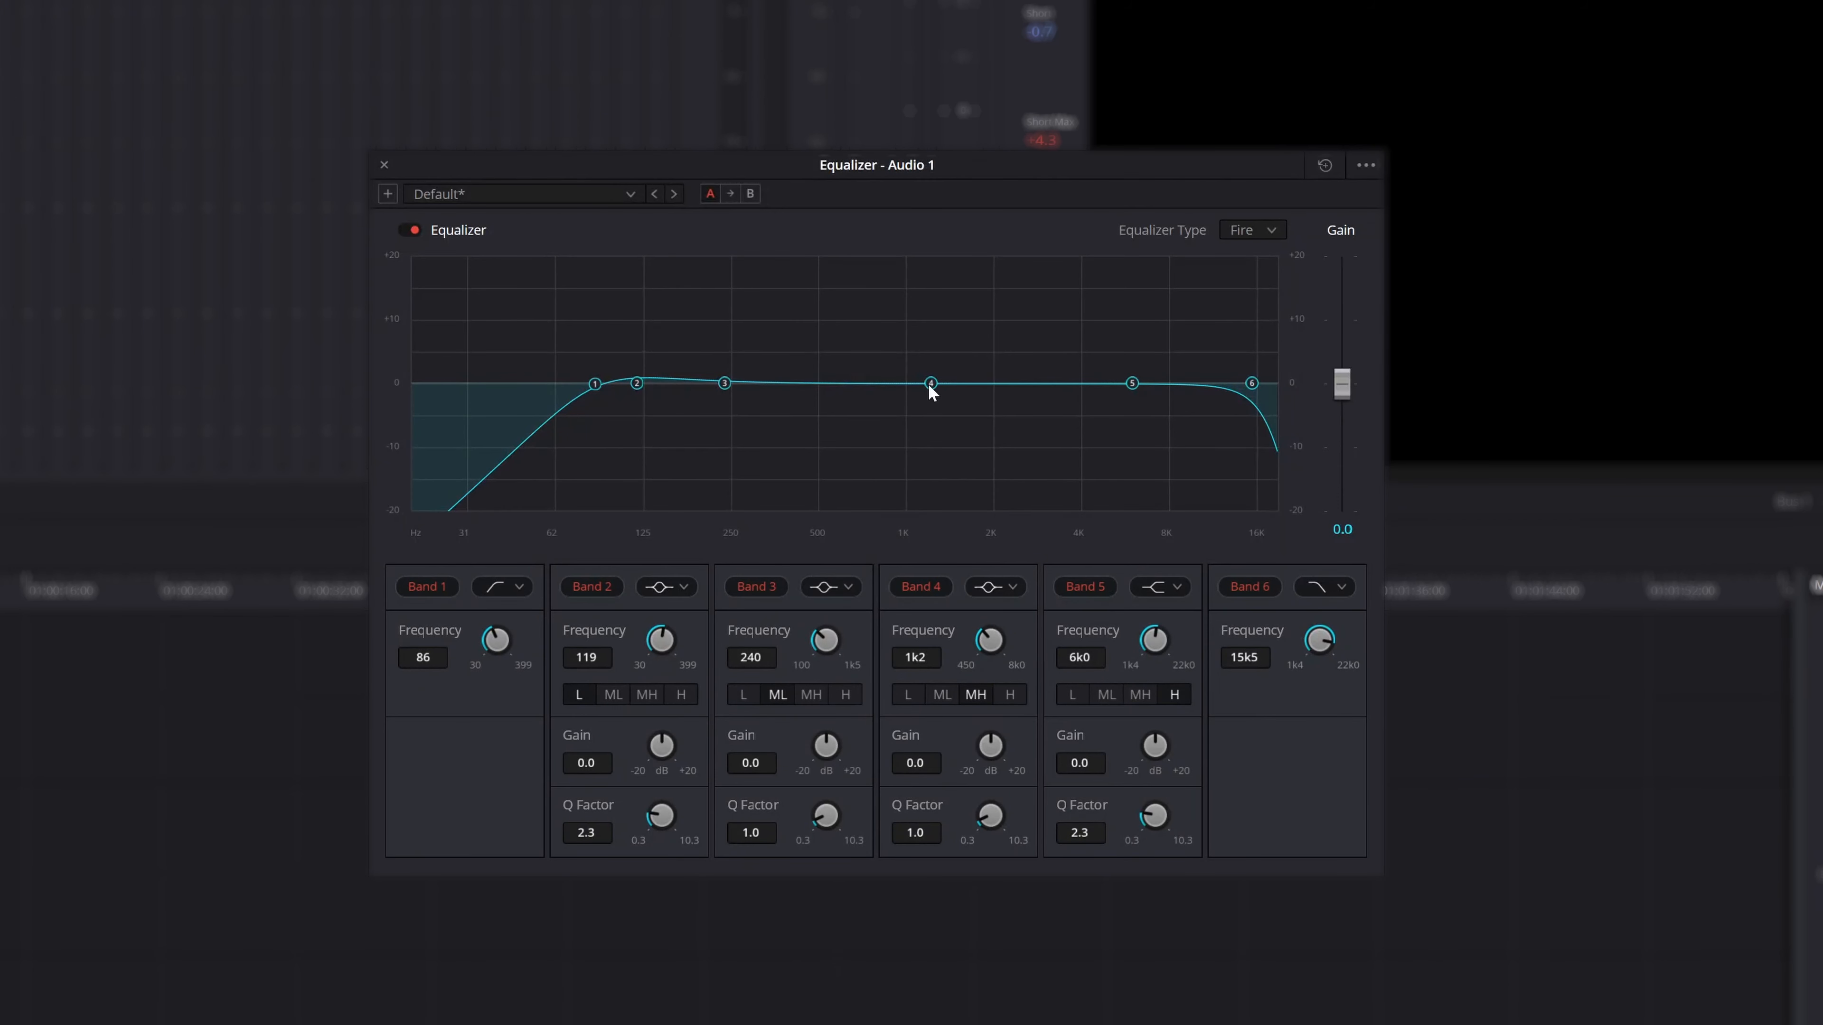
# Try a 13.3 dB cut and a 9.2 dB boost with Q factor 6.2 on band 4, then reset its gain and Q factor
pyautogui.moveTo(991, 746); pyautogui.dragTo(885, 709)
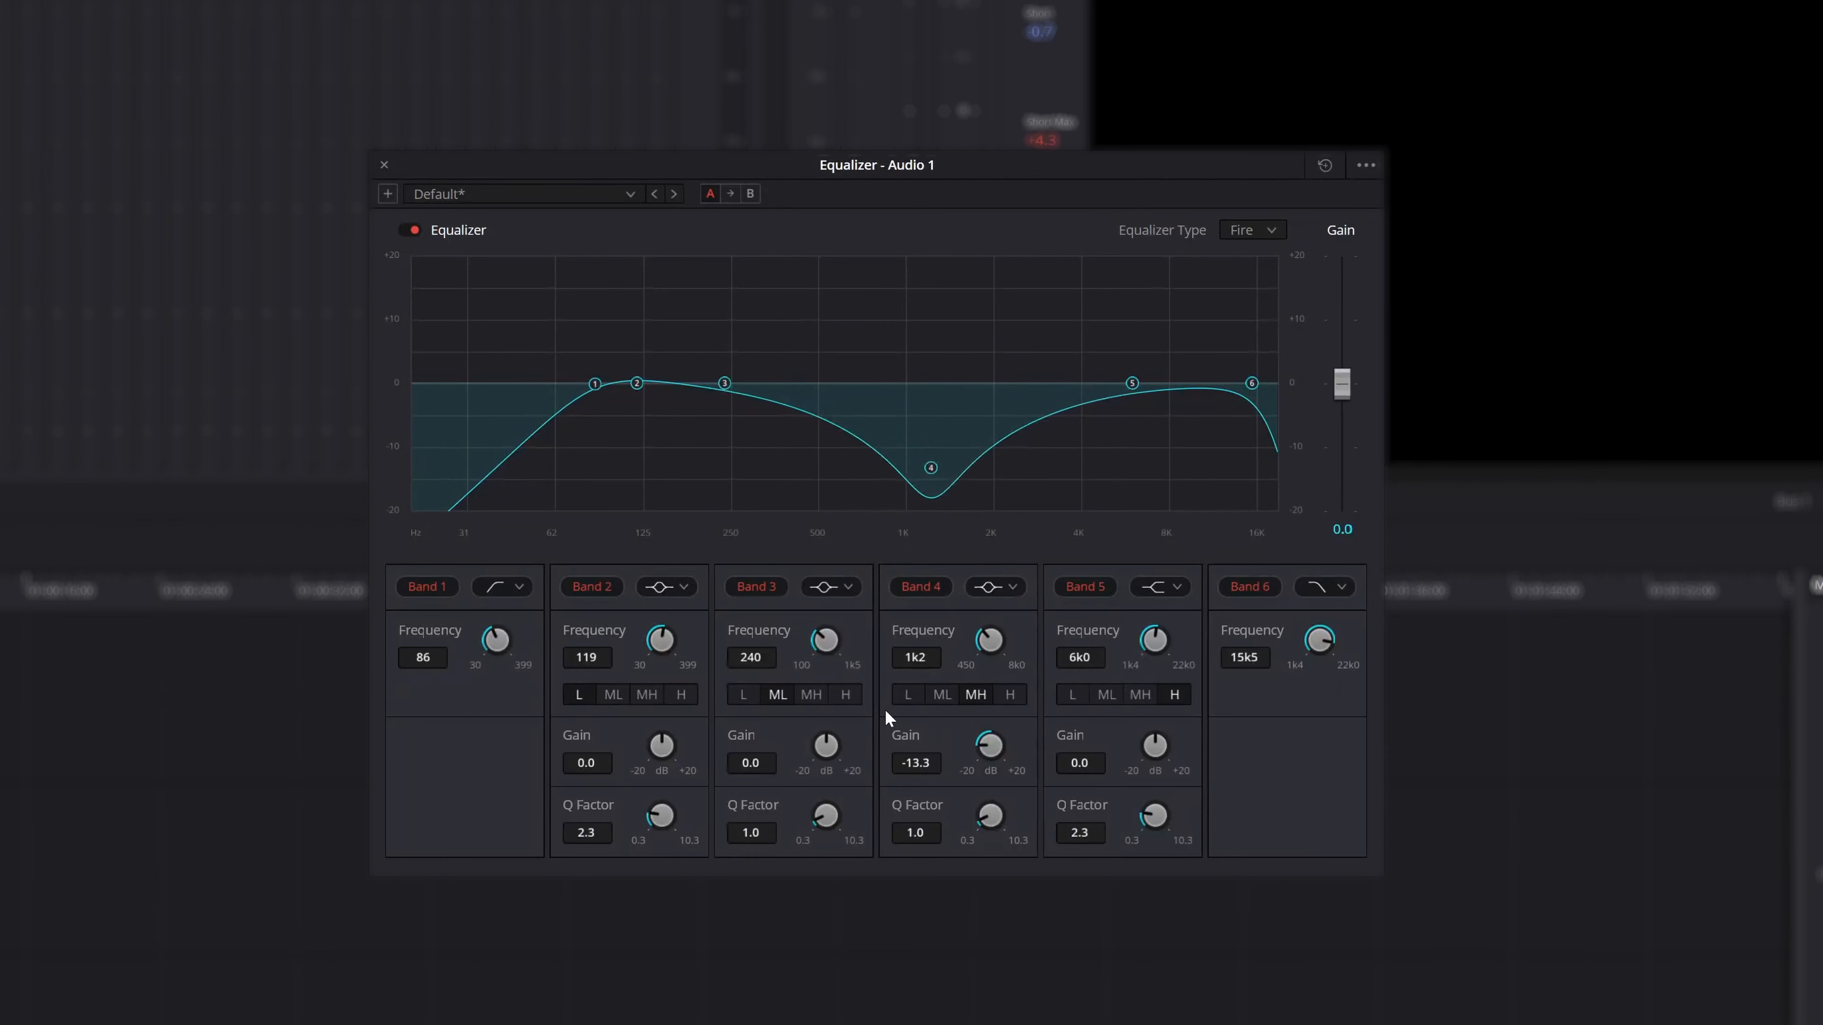
pyautogui.doubleClick(988, 747)
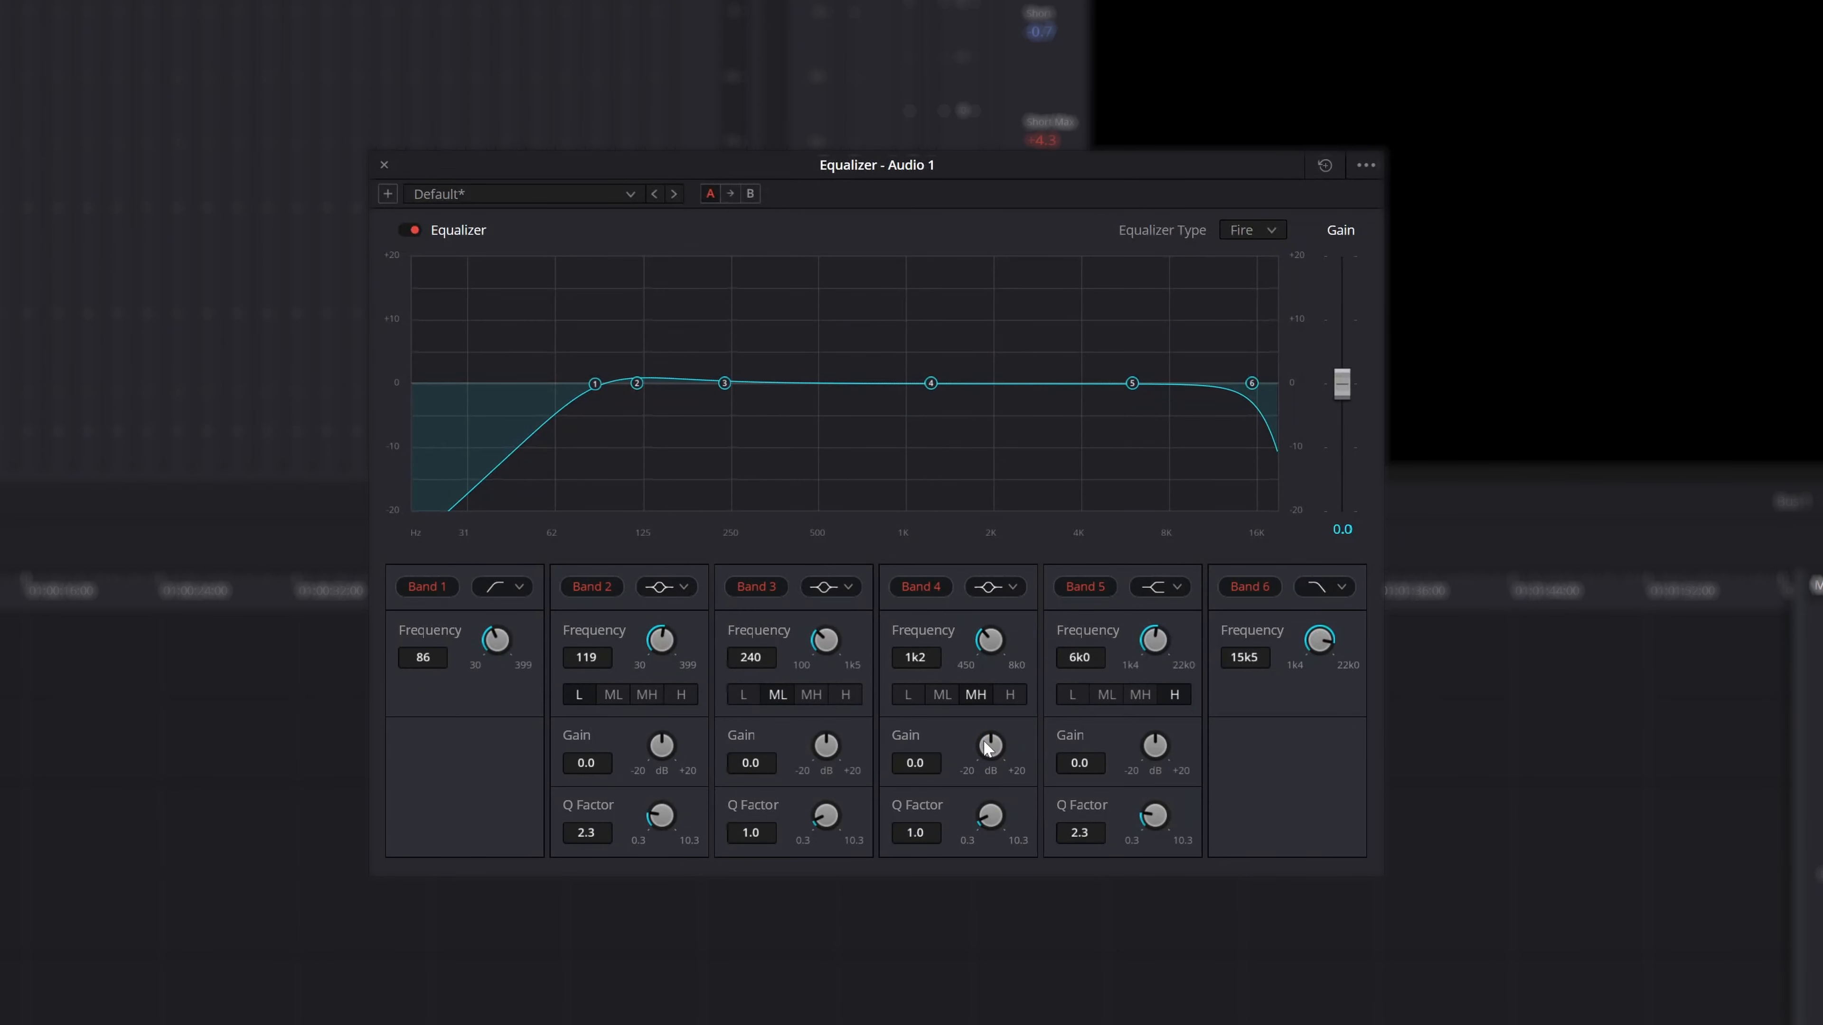
pyautogui.moveTo(989, 747); pyautogui.dragTo(1072, 729)
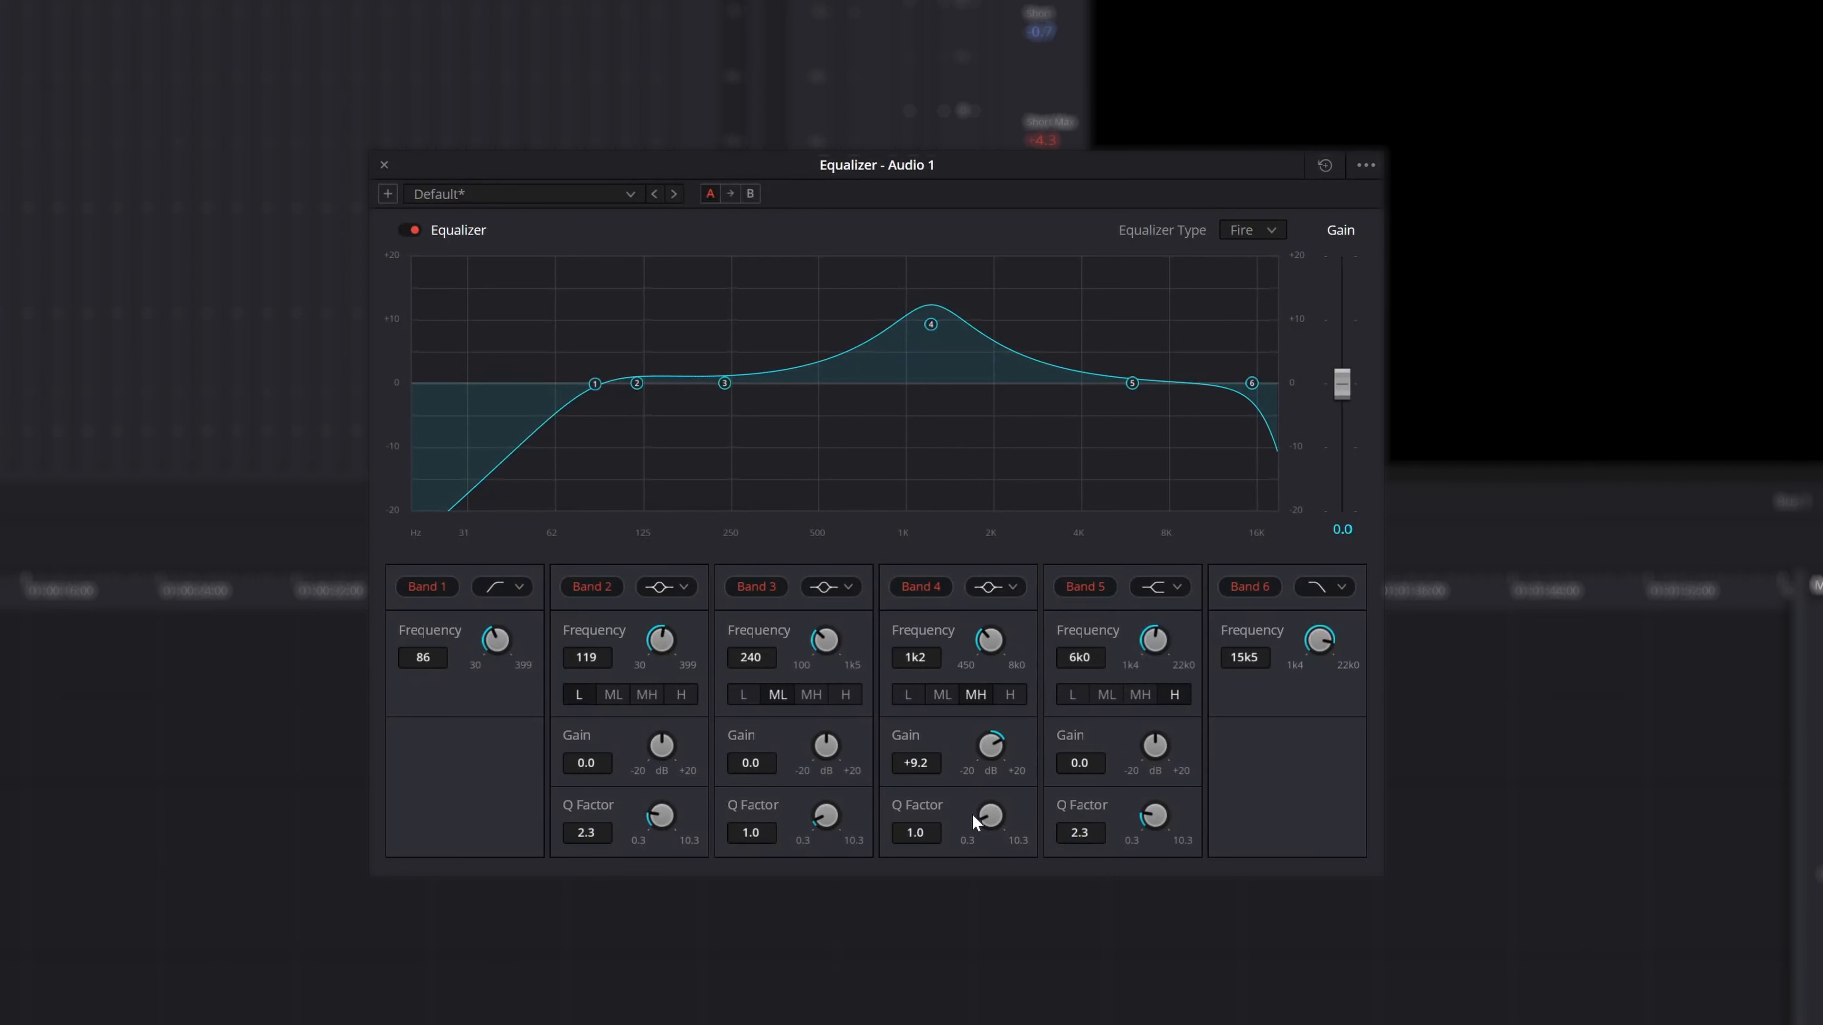
pyautogui.moveTo(988, 817); pyautogui.dragTo(1078, 780)
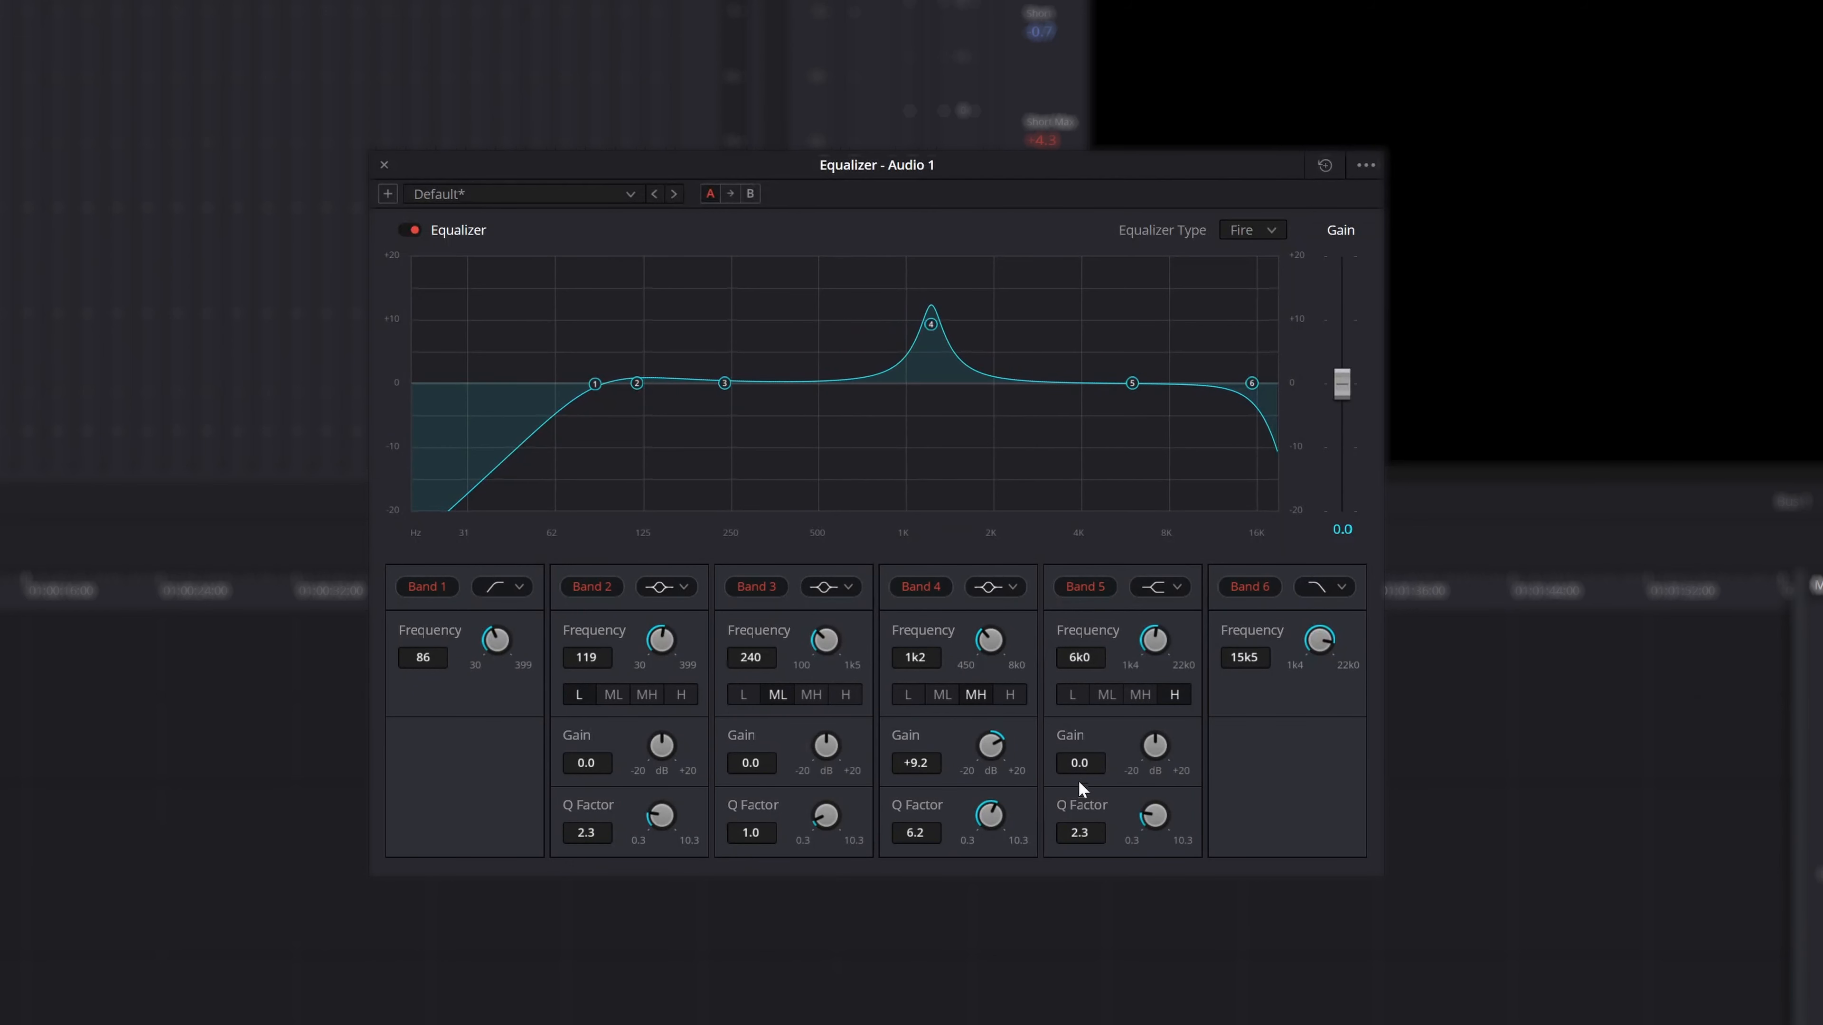
pyautogui.doubleClick(990, 812)
pyautogui.doubleClick(993, 750)
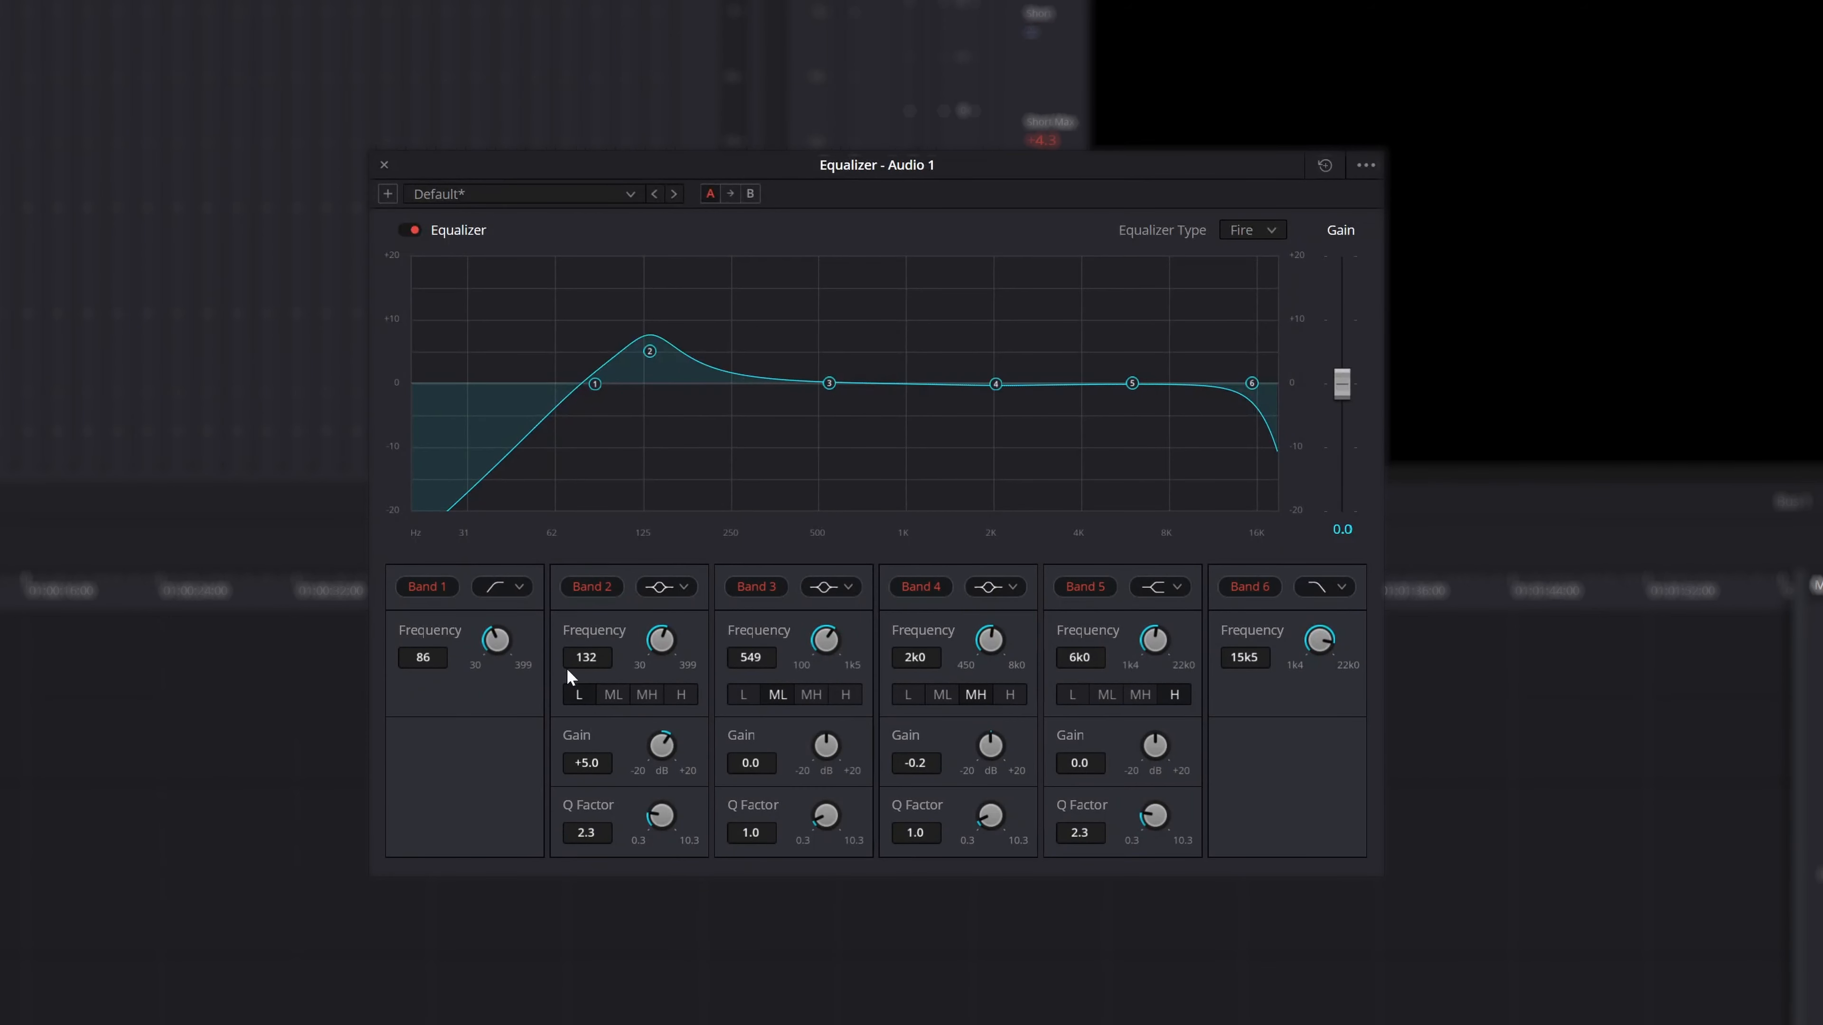
# During playback, set band 2's Q factor to 4.2, sweep it boosted to 264 Hz, and cut its gain to -4.5 dB
pyautogui.press('space')
pyautogui.moveTo(658, 817); pyautogui.dragTo(700, 797)
pyautogui.moveTo(648, 360); pyautogui.dragTo(738, 232)
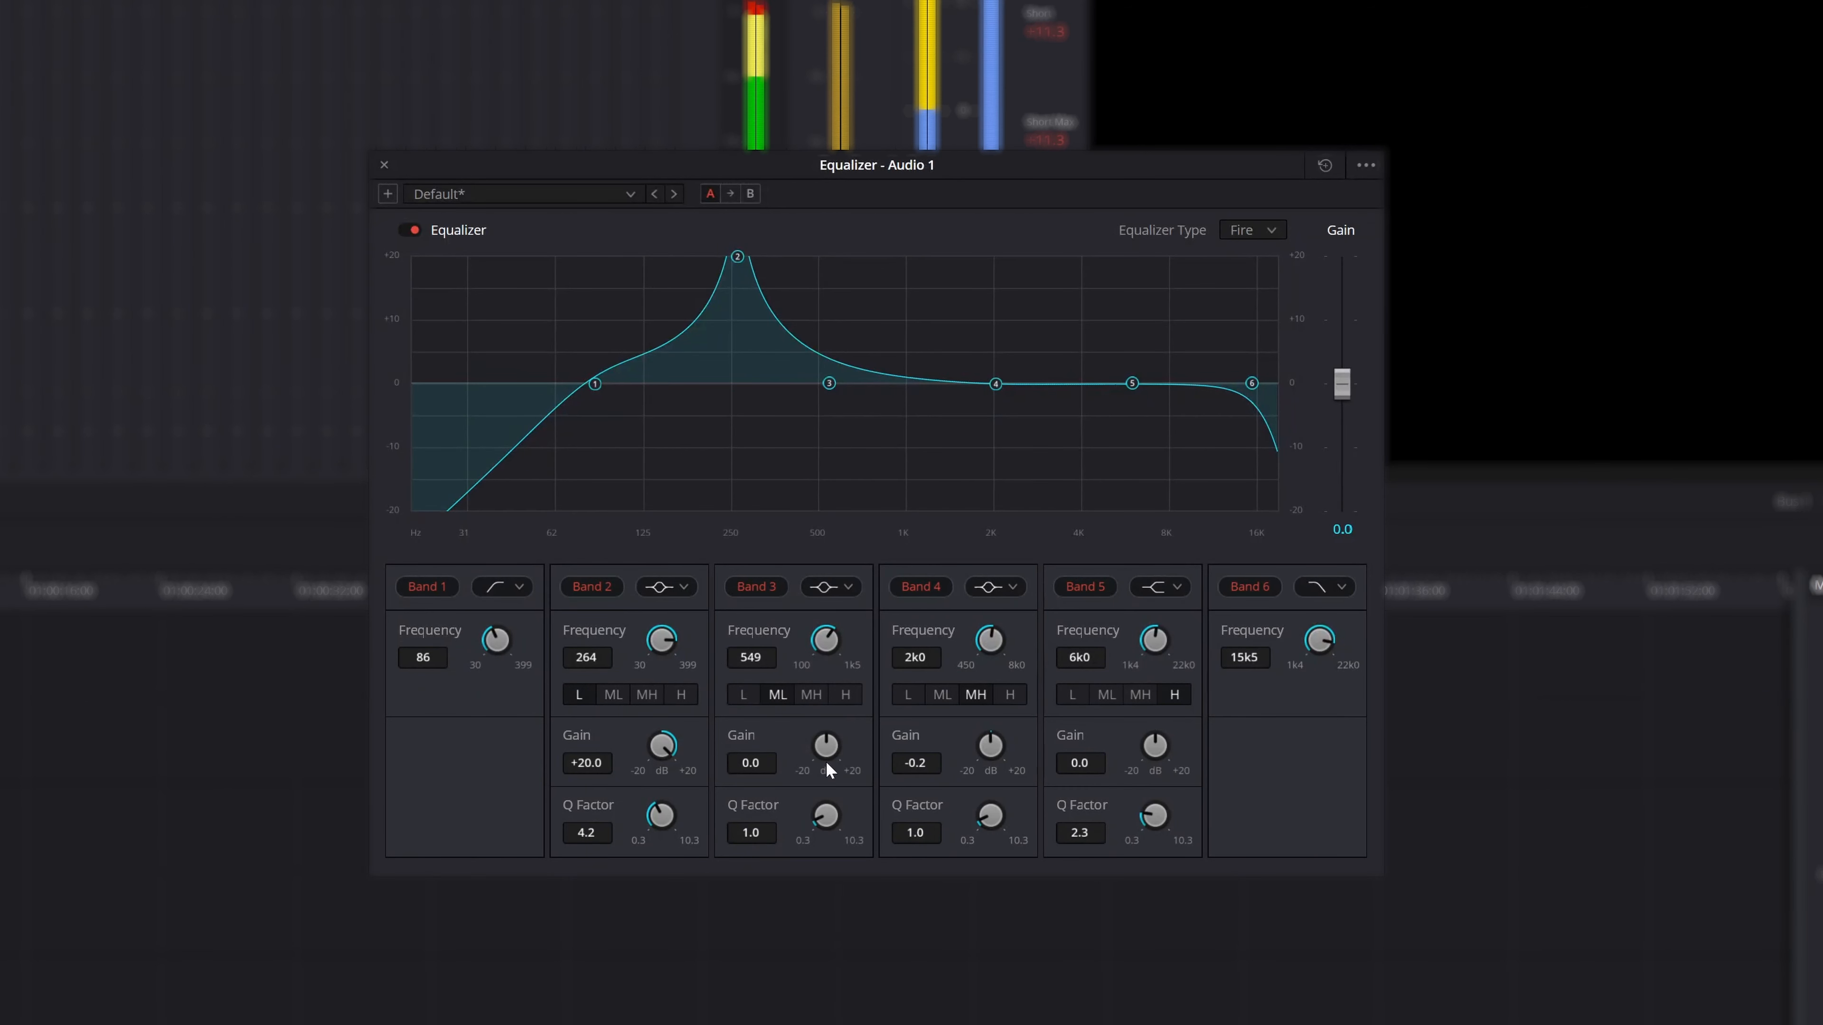
pyautogui.moveTo(677, 762); pyautogui.dragTo(450, 787)
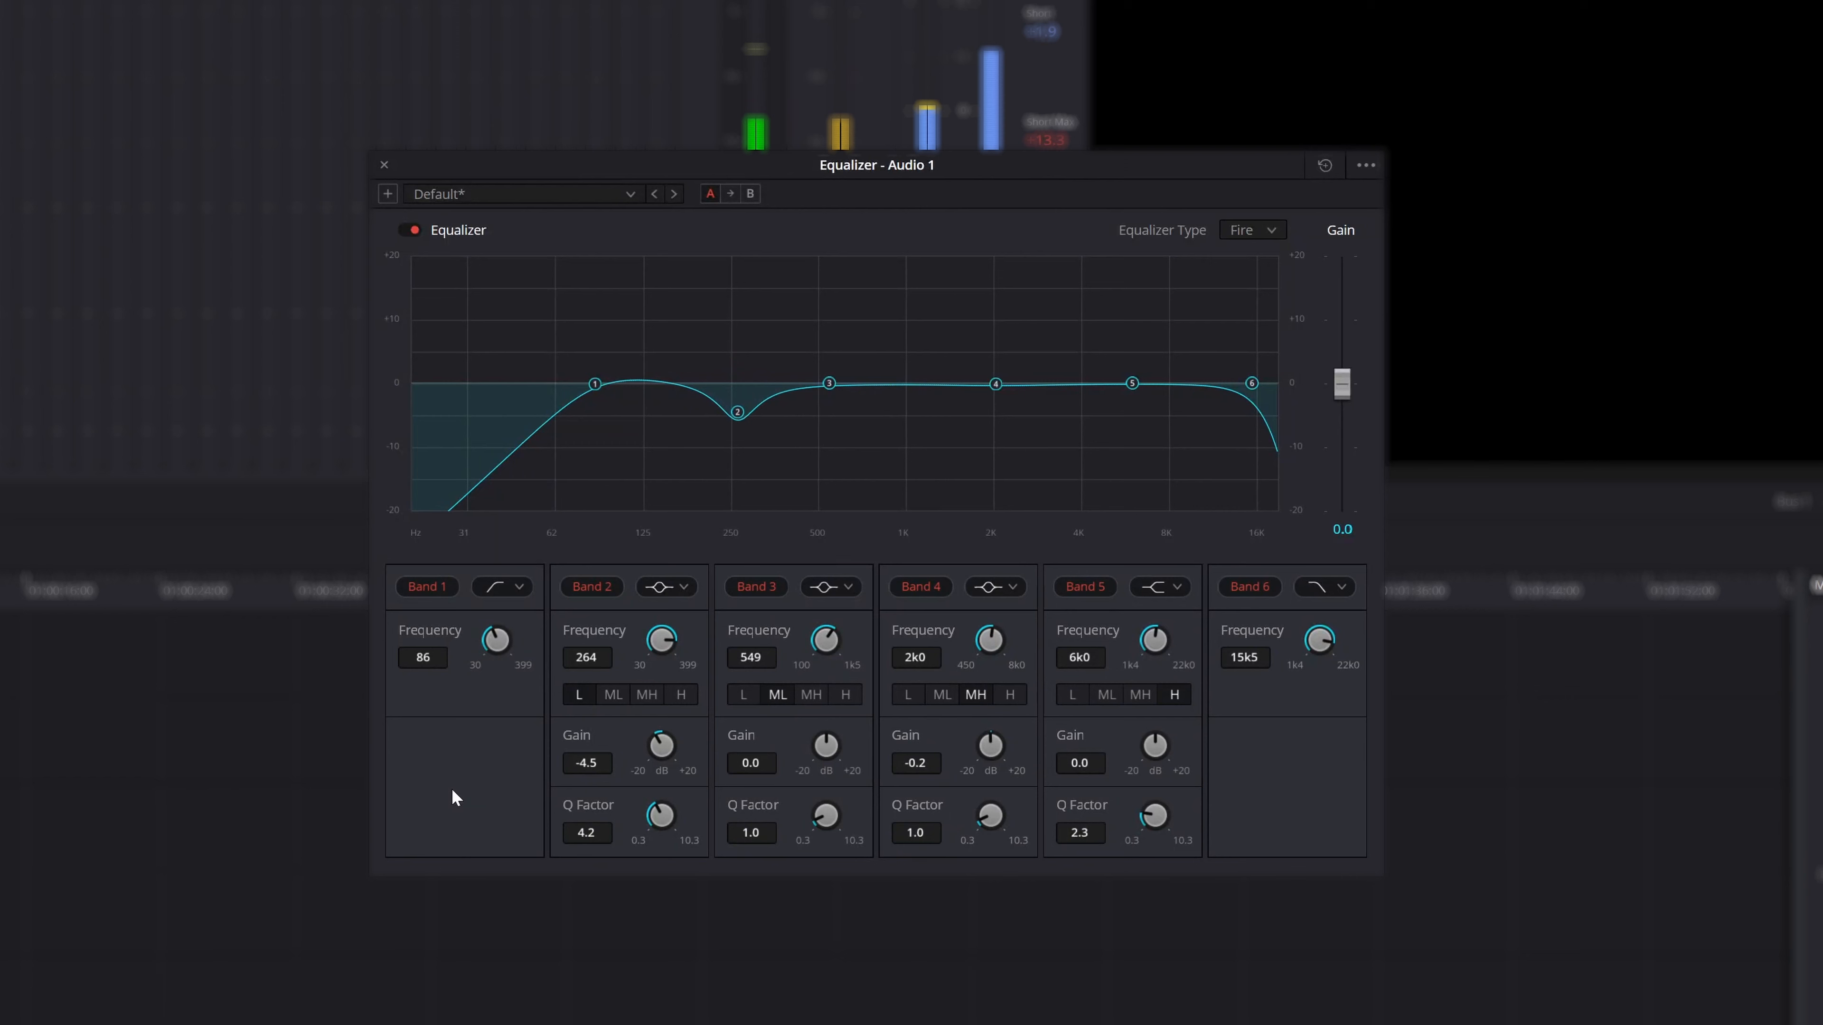
# Sweep band 3 boosted by 20 dB to 504 Hz, set its Q factor to 7.4, and cut its gain to -3.6 dB
pyautogui.moveTo(829, 382); pyautogui.dragTo(819, 252)
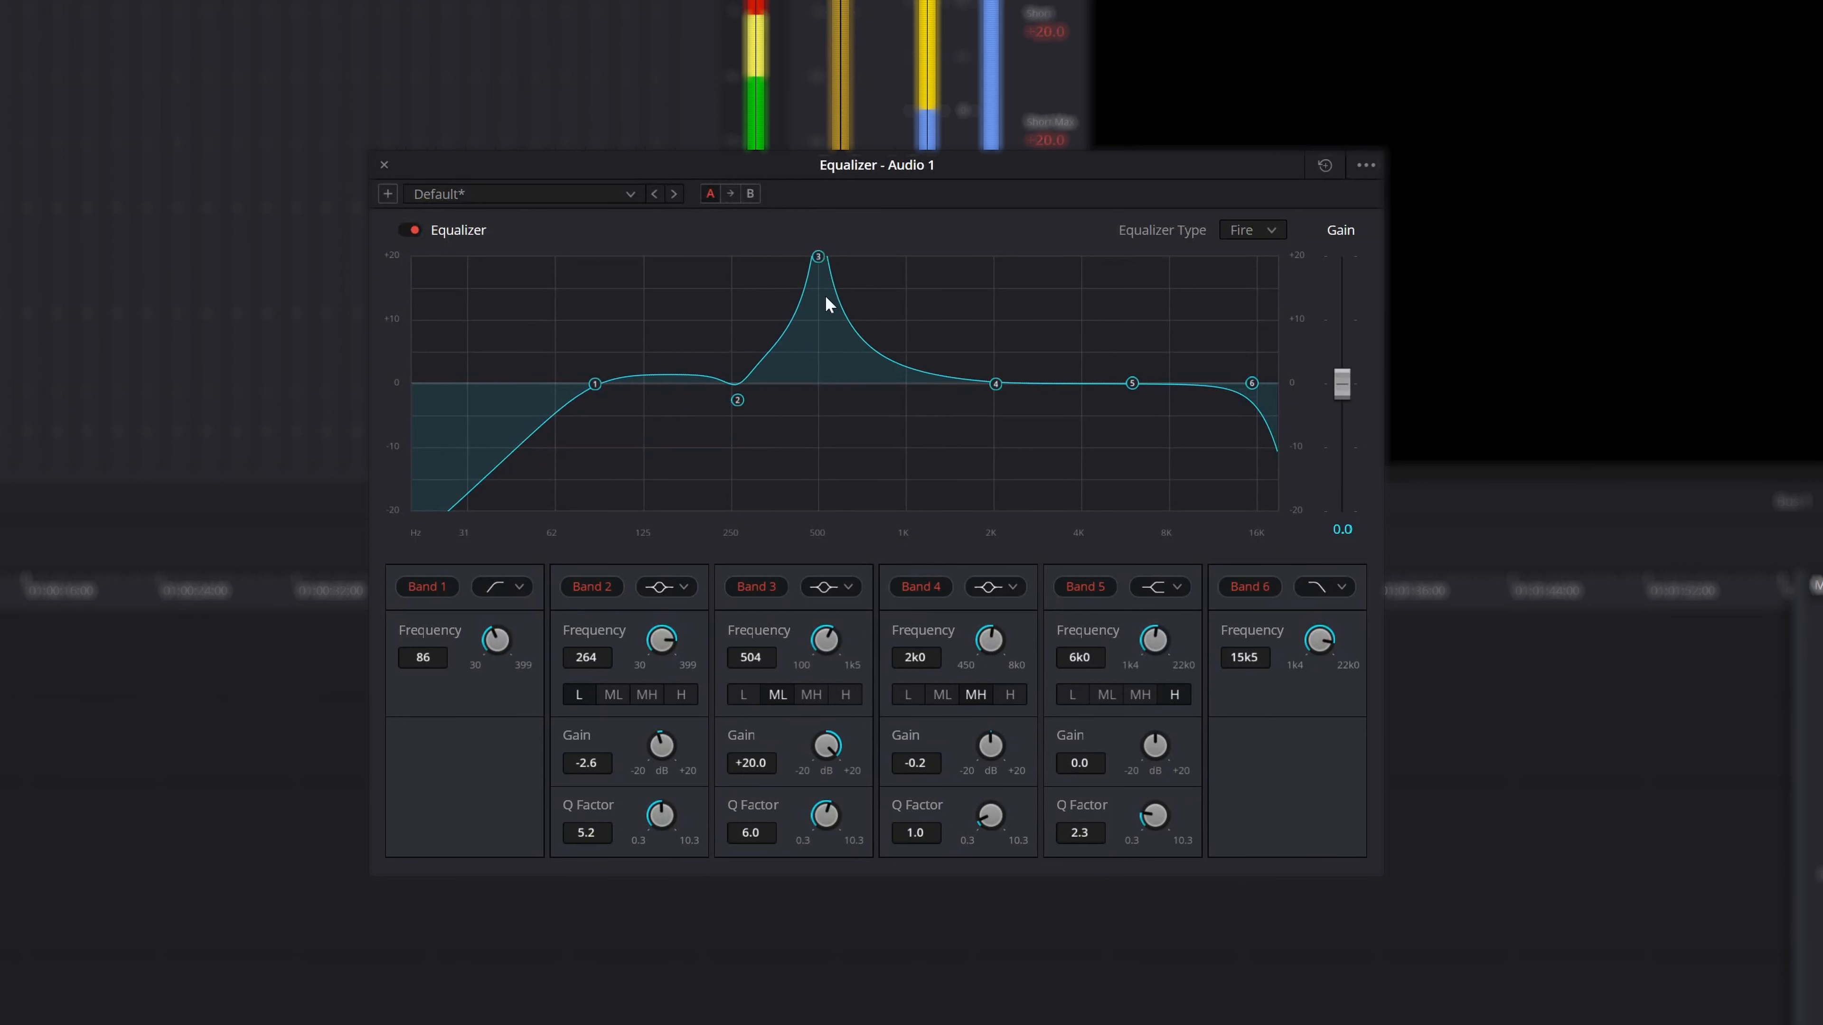
pyautogui.moveTo(827, 813); pyautogui.dragTo(641, 747)
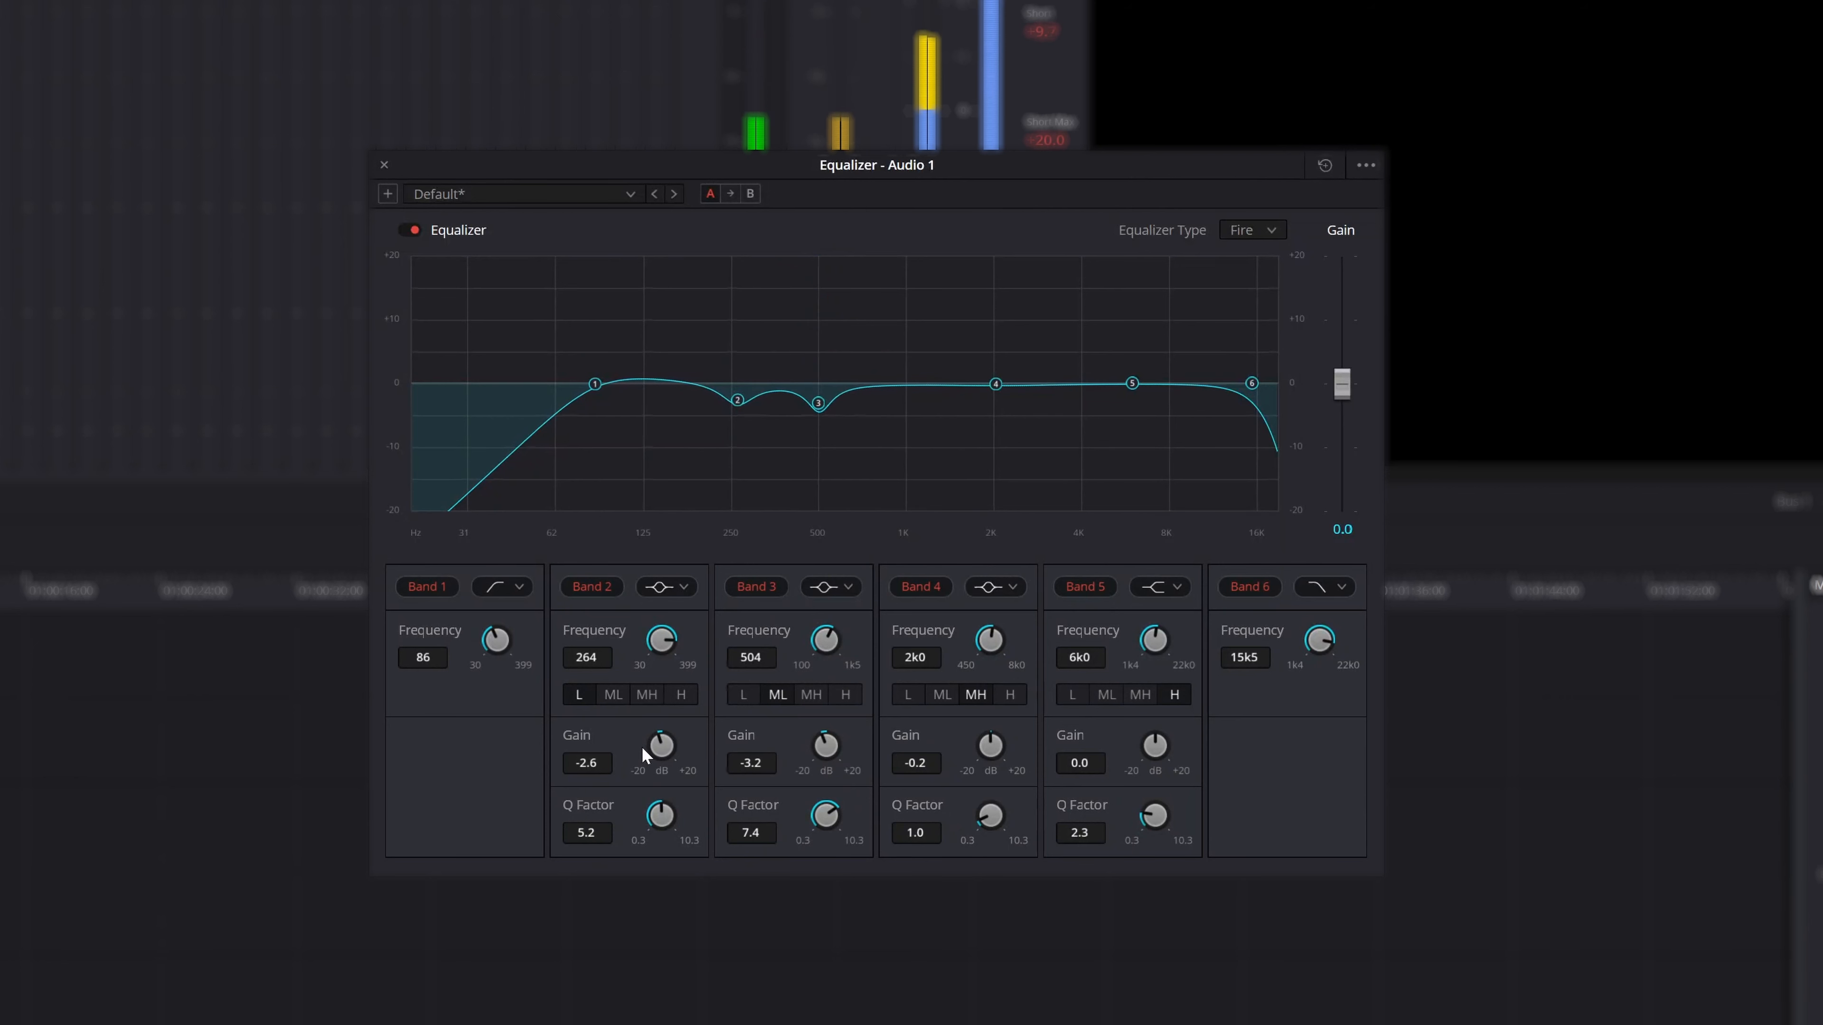
pyautogui.moveTo(659, 813); pyautogui.dragTo(673, 794)
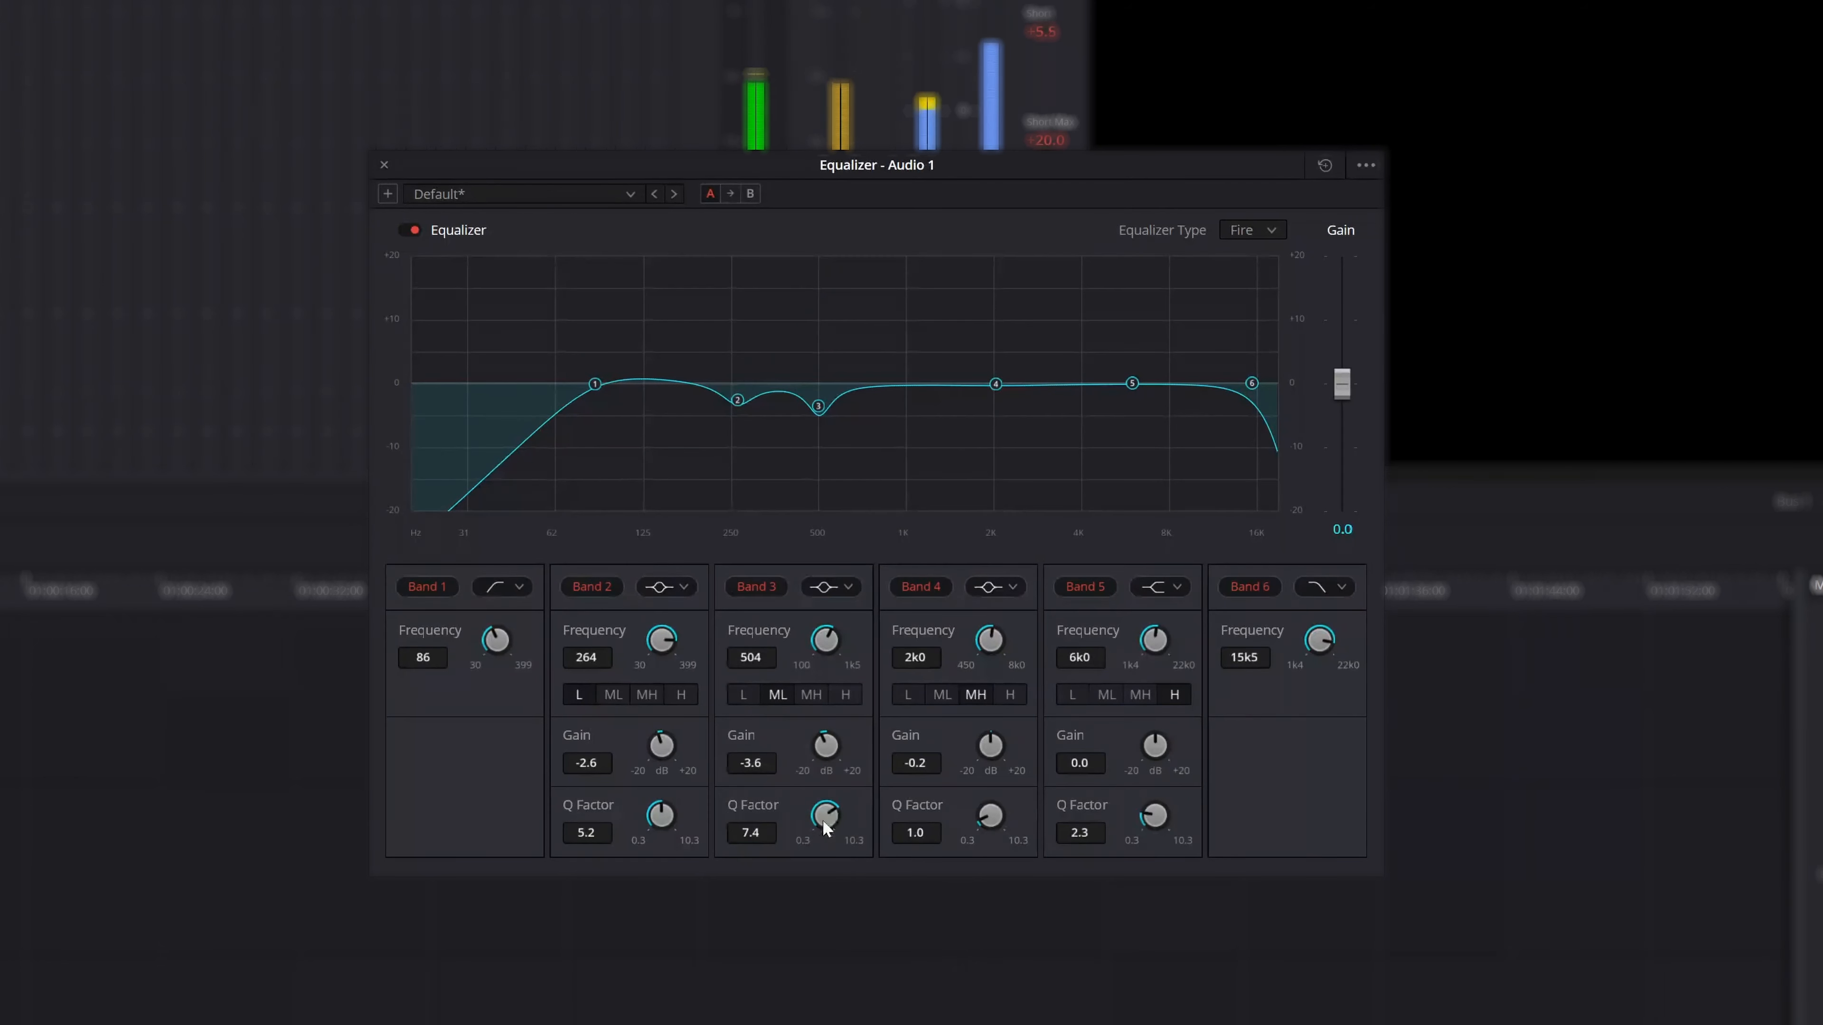